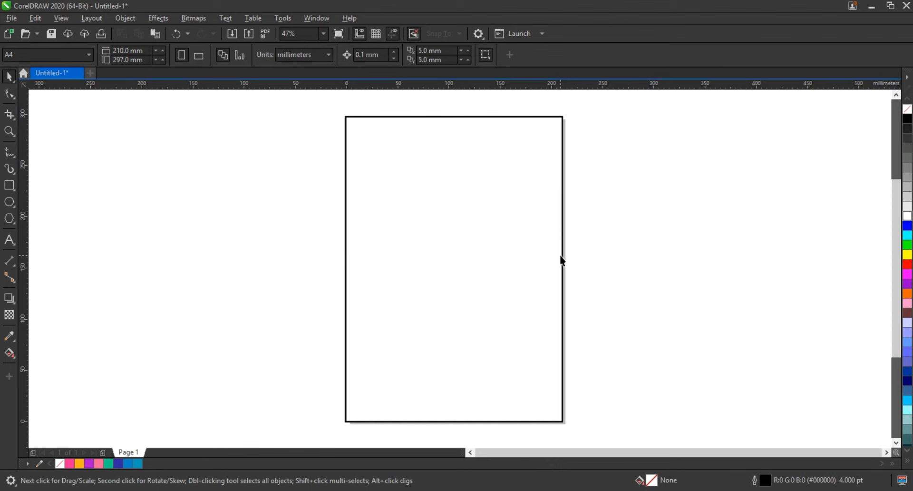
- Draw an ellipse about 275 by 216 mm that overlaps the right edge of the page
{"action": "scroll", "coordinate": [560, 255], "scroll_direction": "down", "scroll_amount": 2}
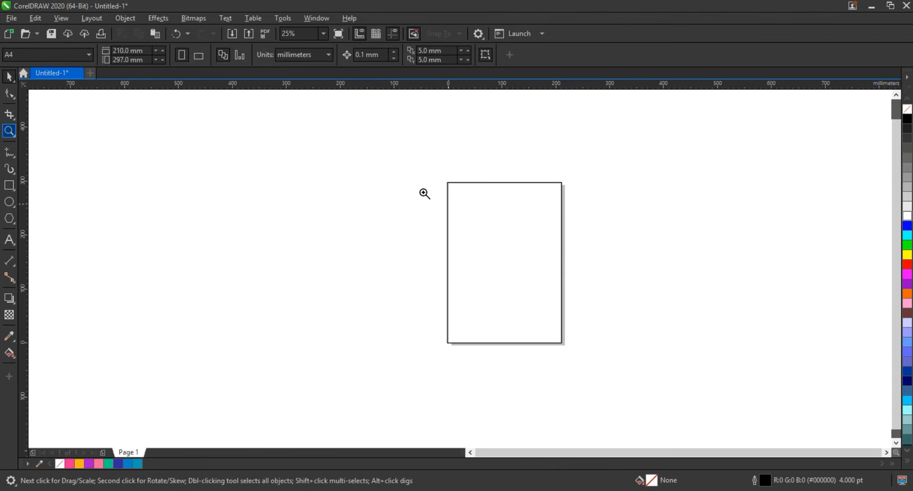
{"action": "left_click_drag", "start_coordinate": [573, 314], "coordinate": [666, 368]}
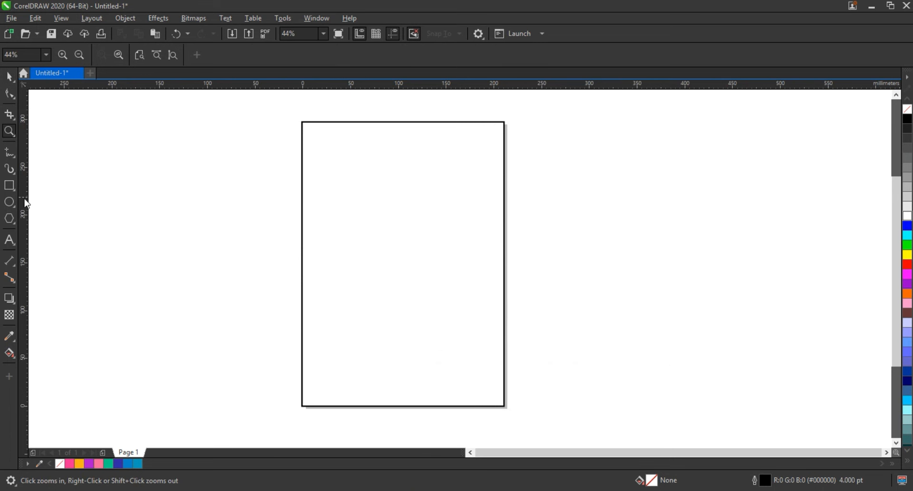
{"action": "mouse_move", "coordinate": [387, 163]}
{"action": "left_mouse_down"}
{"action": "mouse_move", "coordinate": [546, 318]}
{"action": "mouse_move", "coordinate": [620, 364]}
{"action": "mouse_move", "coordinate": [650, 371]}
{"action": "left_mouse_up"}
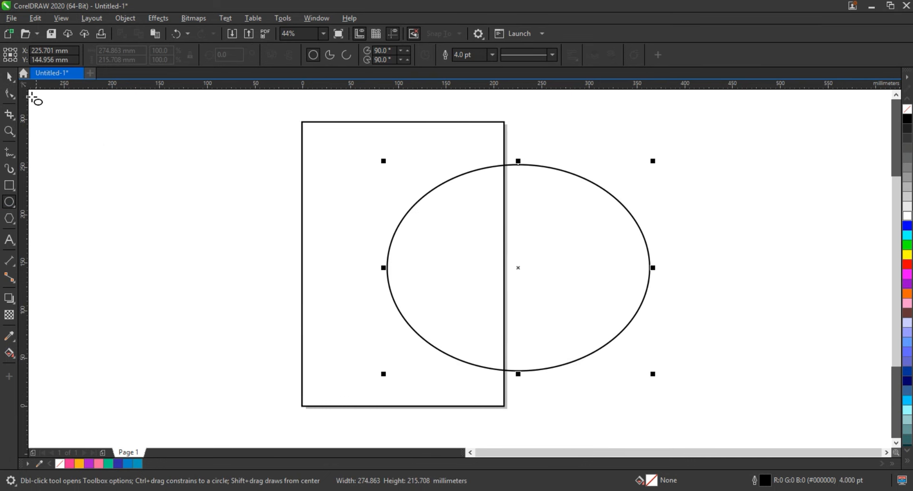
- Rotate the ellipse about 25° clockwise, enlarge it to about 104.5% and centre it near X 176 mm, Y 154 mm
{"action": "left_click", "coordinate": [9, 76]}
{"action": "left_click", "coordinate": [589, 238]}
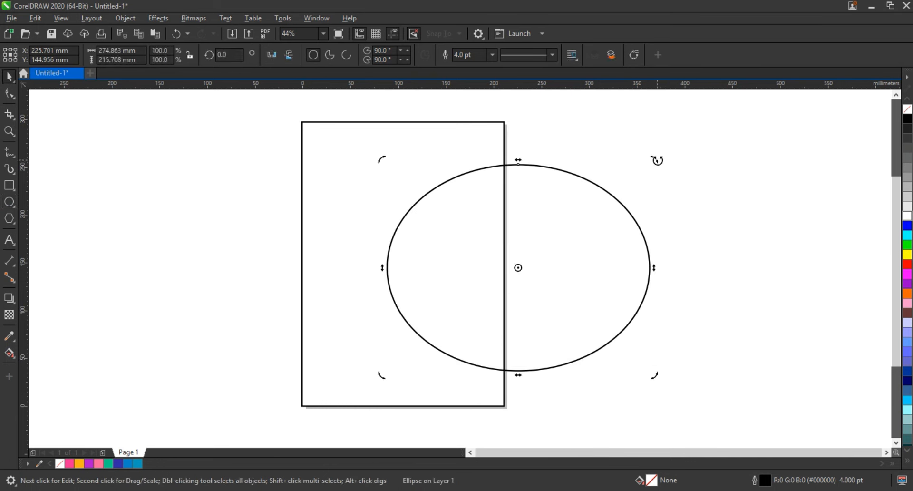
{"action": "left_click_drag", "start_coordinate": [658, 158], "coordinate": [658, 239]}
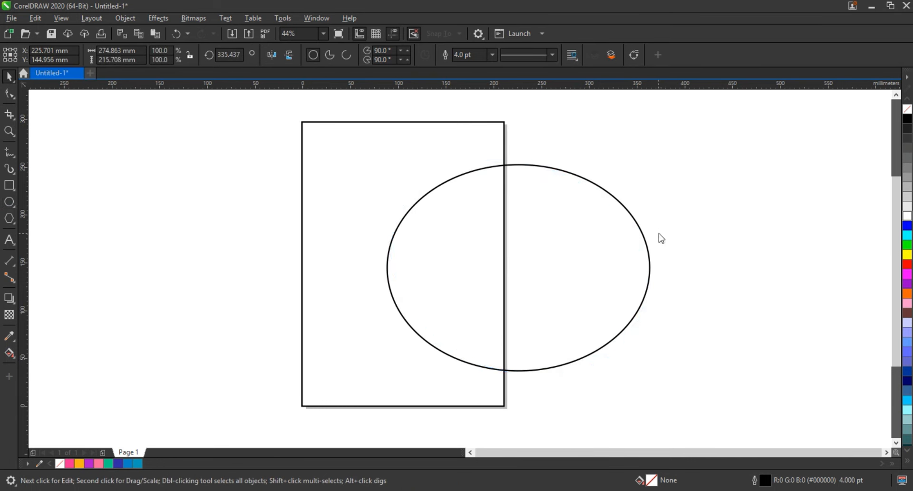
{"action": "left_click_drag", "start_coordinate": [606, 248], "coordinate": [566, 239]}
{"action": "left_click", "coordinate": [627, 374]}
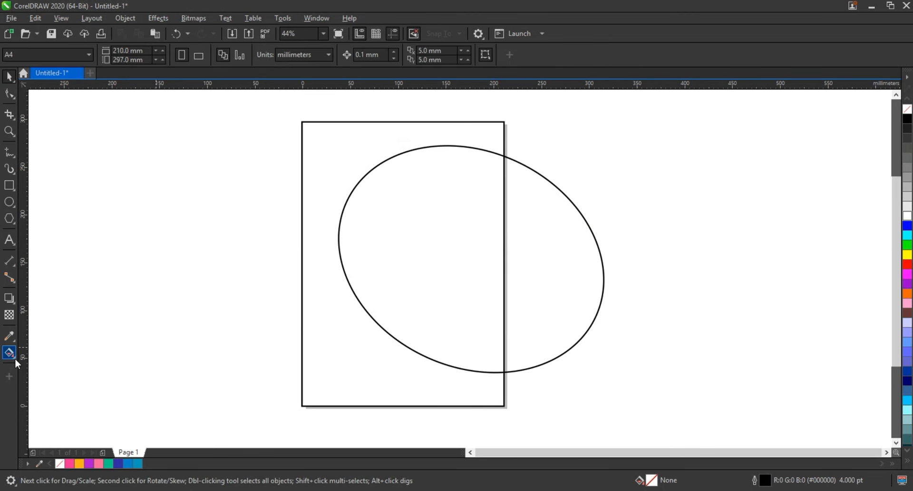
- Smart Fill the page area outside the ellipse and recolor the new shape dark blue
{"action": "left_click", "coordinate": [15, 358]}
{"action": "left_click", "coordinate": [37, 364]}
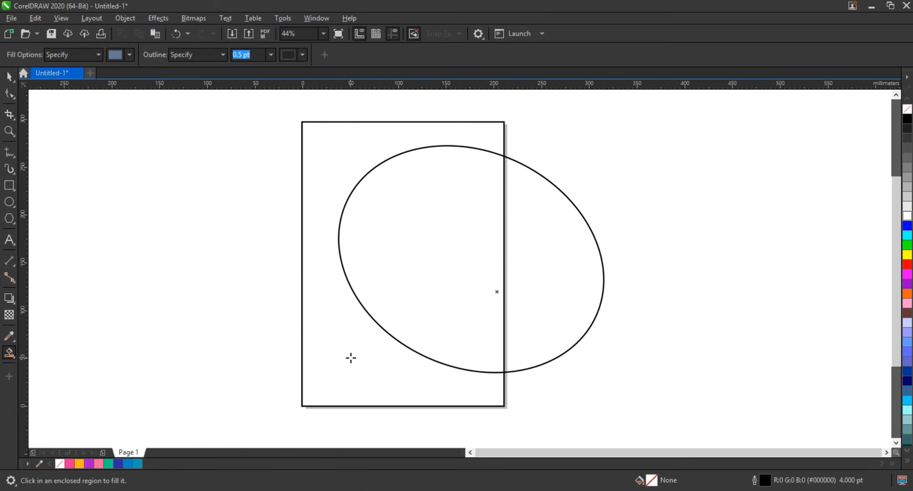
{"action": "left_click", "coordinate": [350, 357]}
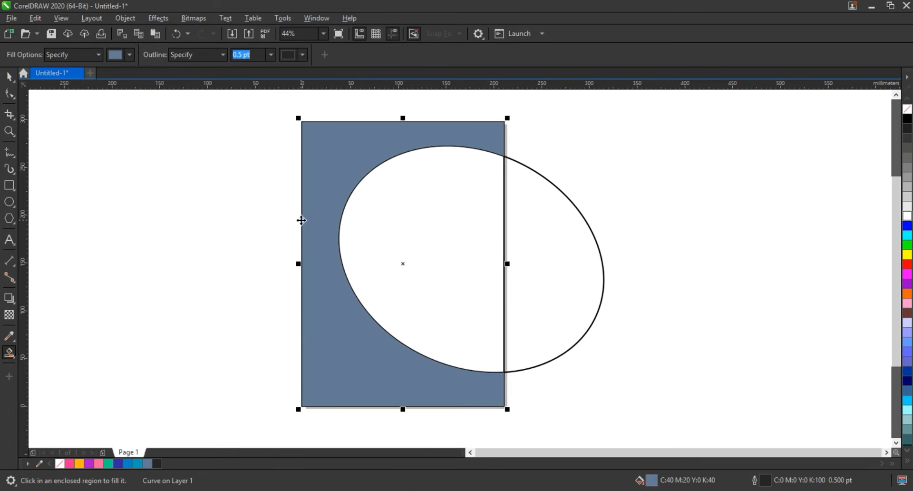
{"action": "key", "text": "space"}
{"action": "left_click", "coordinate": [120, 460]}
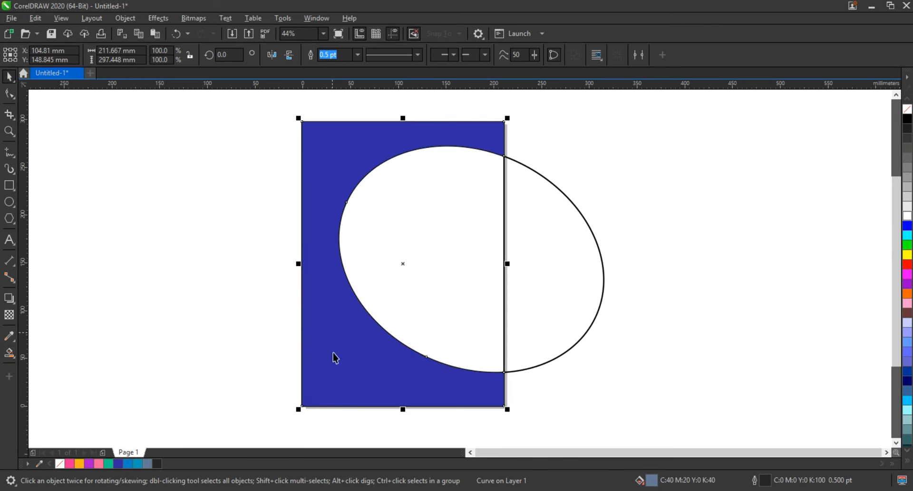
- Apply a nearly vertical fountain fill to the blue shape, running from dark blue at the bottom to green at the top
{"action": "key", "text": "g"}
{"action": "left_click_drag", "start_coordinate": [333, 352], "coordinate": [322, 209]}
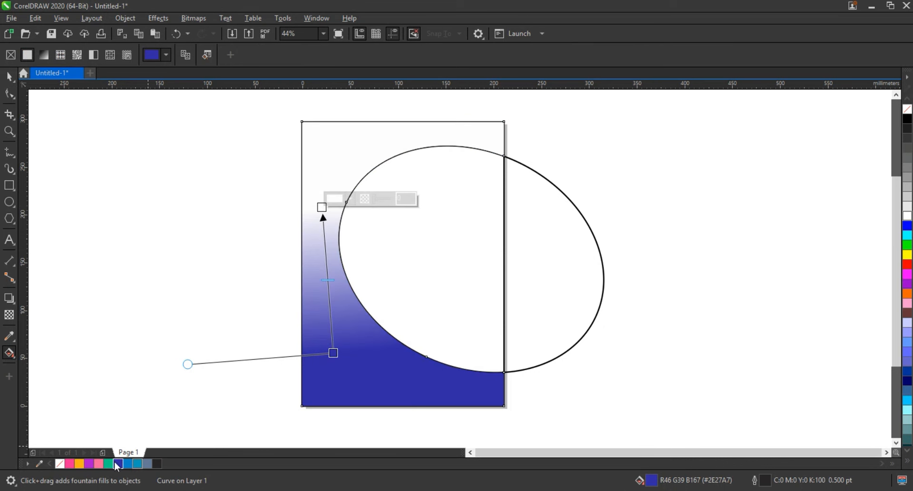
{"action": "left_click_drag", "start_coordinate": [109, 463], "coordinate": [322, 212]}
{"action": "left_click_drag", "start_coordinate": [334, 352], "coordinate": [342, 389]}
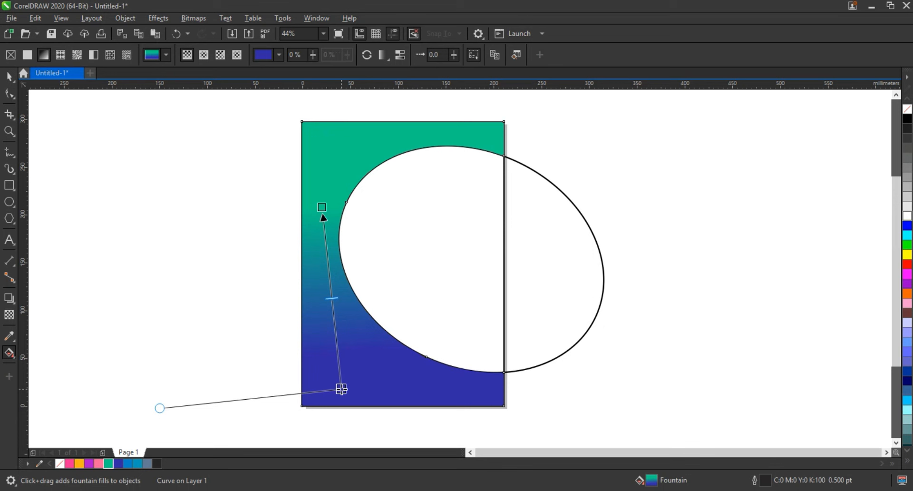
{"action": "left_click_drag", "start_coordinate": [321, 208], "coordinate": [322, 224]}
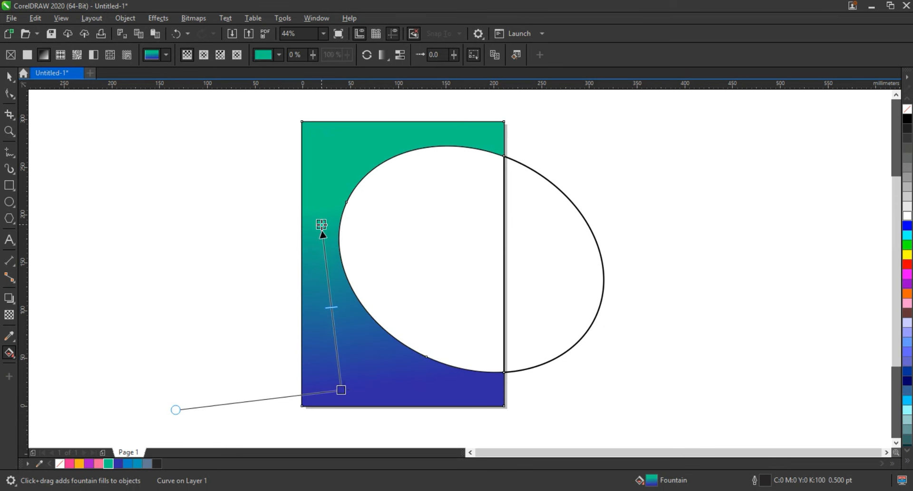
{"action": "left_click", "coordinate": [321, 225]}
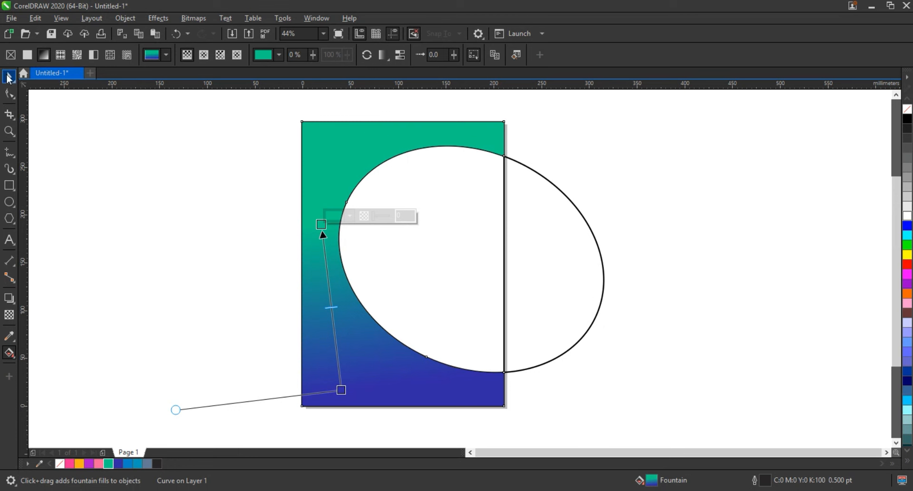
- Delete the rotated ellipse and keep only the gradient shape on the page
{"action": "left_click", "coordinate": [9, 78]}
{"action": "left_click", "coordinate": [555, 283]}
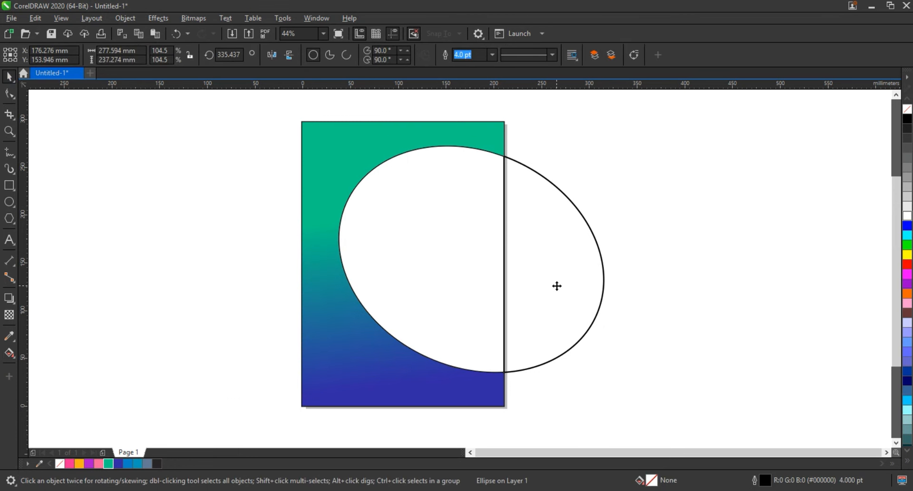
{"action": "left_click", "coordinate": [572, 289]}
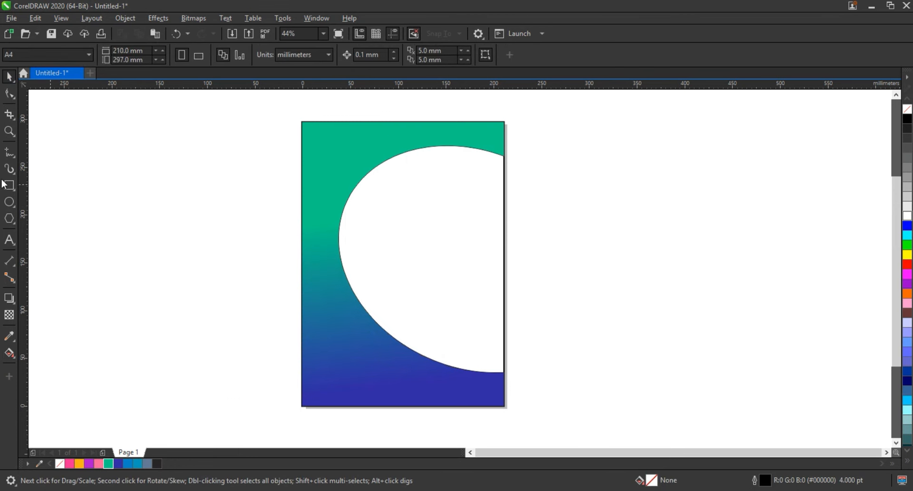
- Draw a three-segment line across the upper part of the page with the Freehand tool, extending past both side edges
{"action": "left_click", "coordinate": [9, 152]}
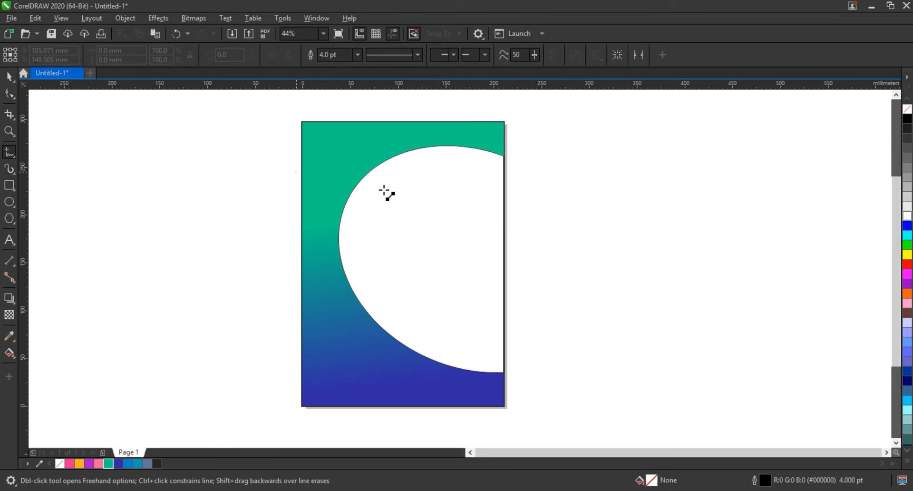
{"action": "double_click", "coordinate": [399, 174]}
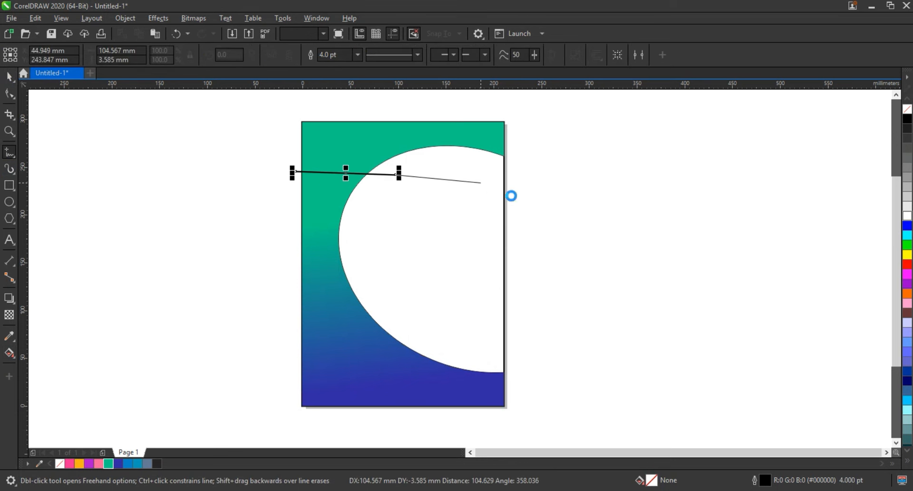
{"action": "left_click", "coordinate": [480, 182]}
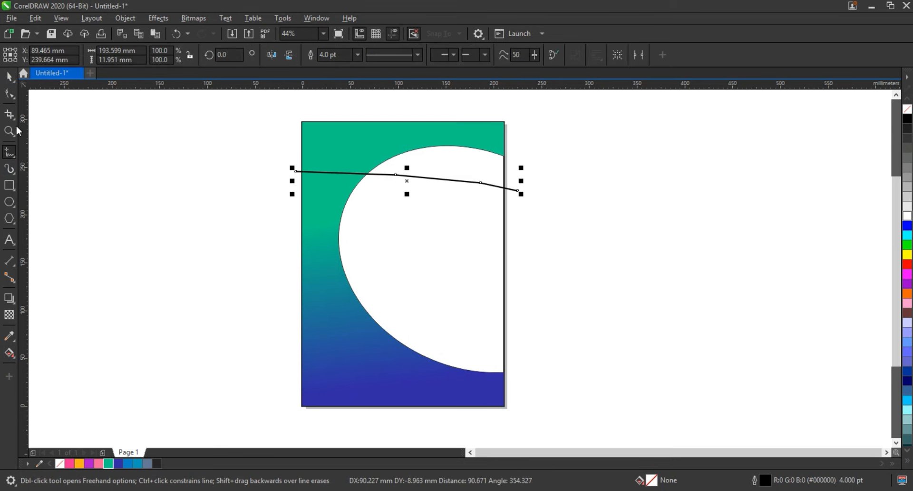
- Convert the line's segments to curves and bend the first segment into an S-shaped wave
{"action": "left_click", "coordinate": [10, 131]}
{"action": "left_click_drag", "start_coordinate": [224, 112], "coordinate": [583, 244]}
{"action": "left_click", "coordinate": [9, 93]}
{"action": "left_click_drag", "start_coordinate": [123, 202], "coordinate": [740, 341]}
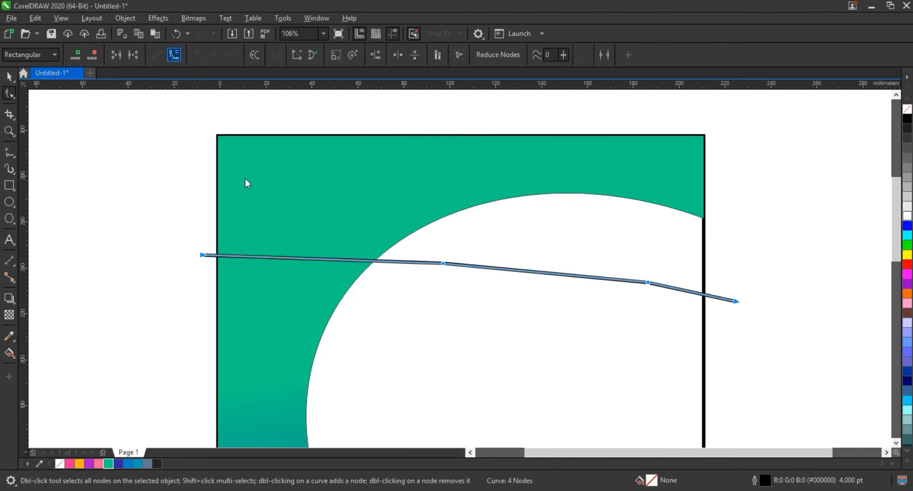
{"action": "left_click_drag", "start_coordinate": [281, 255], "coordinate": [271, 367]}
{"action": "left_click_drag", "start_coordinate": [369, 268], "coordinate": [356, 208]}
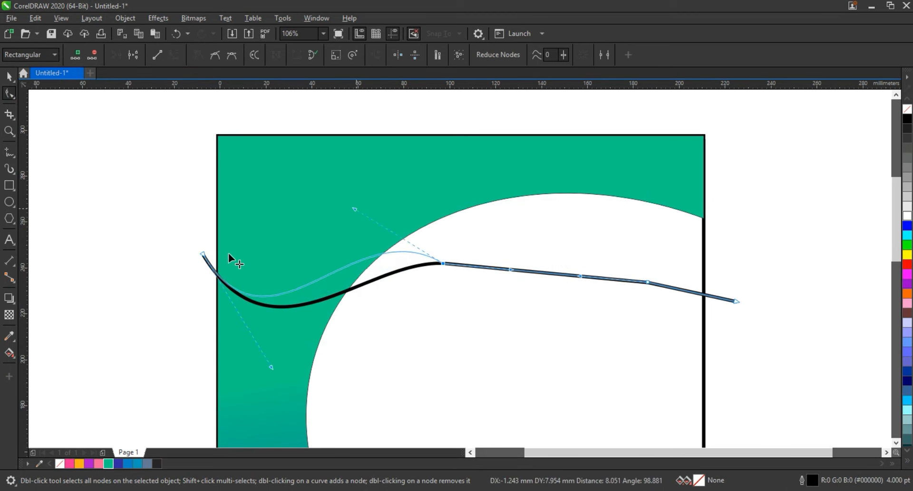
- Refine the first wave by adjusting its end node, raising the second node and reshaping the control handles
{"action": "left_click", "coordinate": [202, 255]}
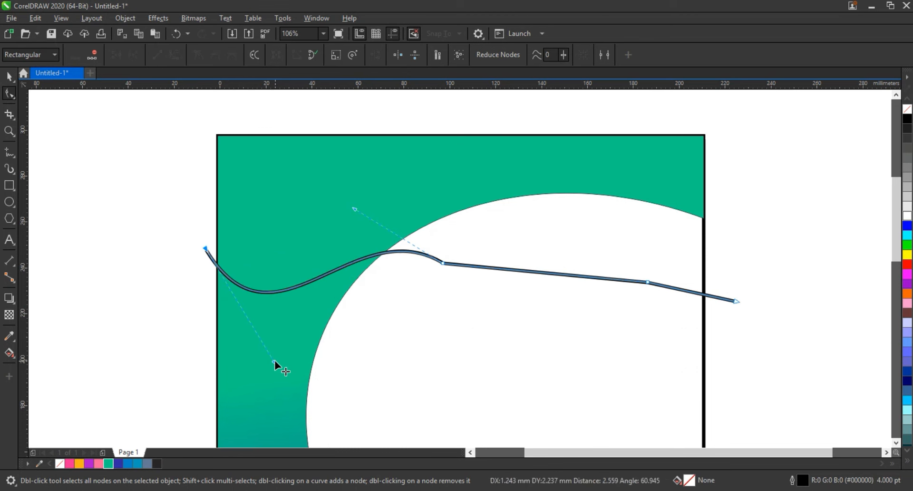
{"action": "left_click_drag", "start_coordinate": [274, 360], "coordinate": [276, 375]}
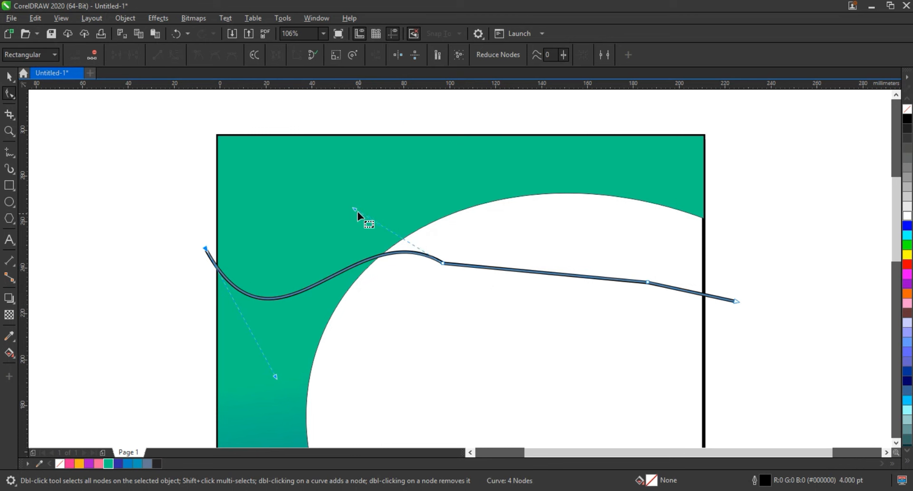
{"action": "left_click_drag", "start_coordinate": [441, 264], "coordinate": [440, 247]}
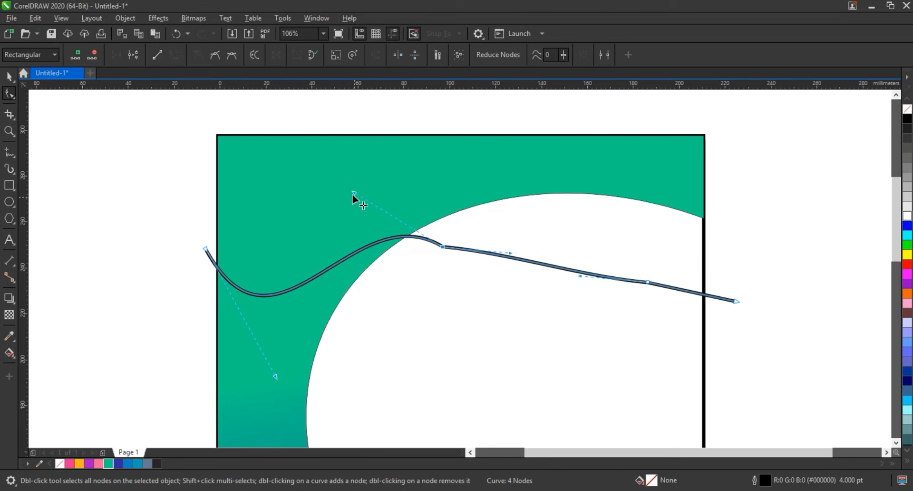
{"action": "left_click_drag", "start_coordinate": [353, 193], "coordinate": [345, 222]}
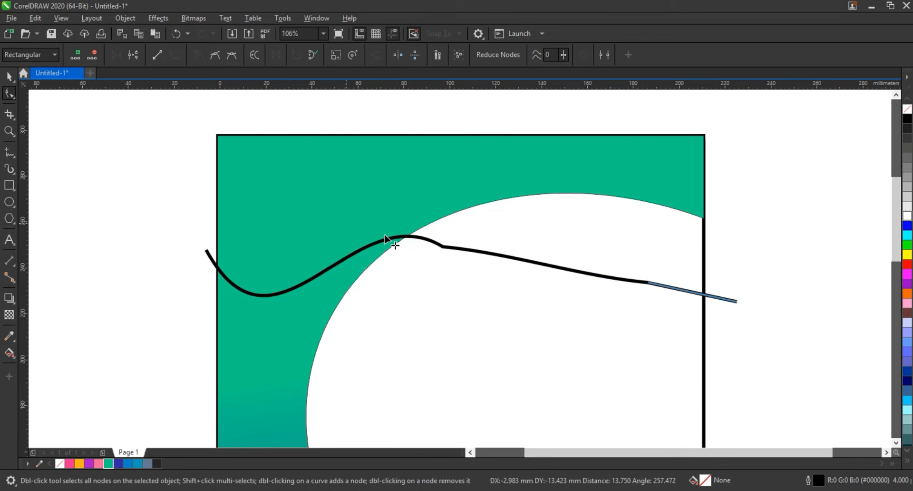
{"action": "left_click", "coordinate": [342, 223]}
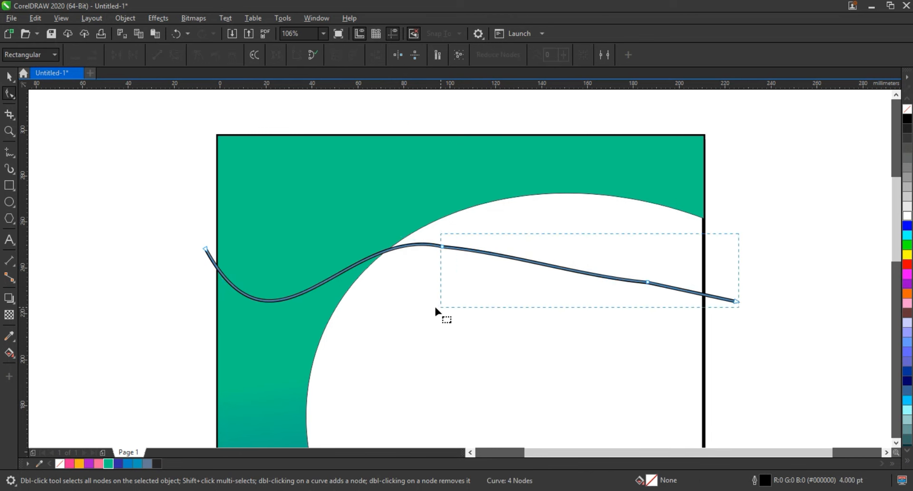
- Bend the middle segment upward into an arch and remove the second node to smooth the transition
{"action": "left_click", "coordinate": [655, 284]}
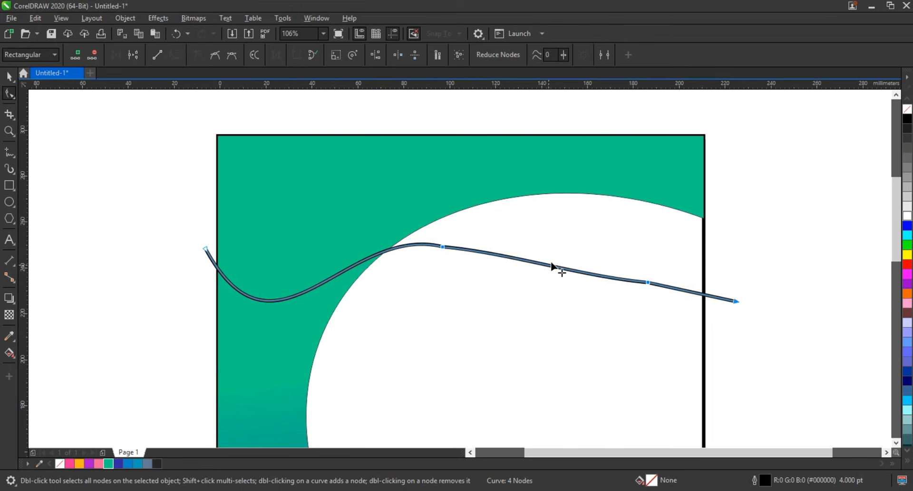
{"action": "left_click_drag", "start_coordinate": [552, 266], "coordinate": [570, 224]}
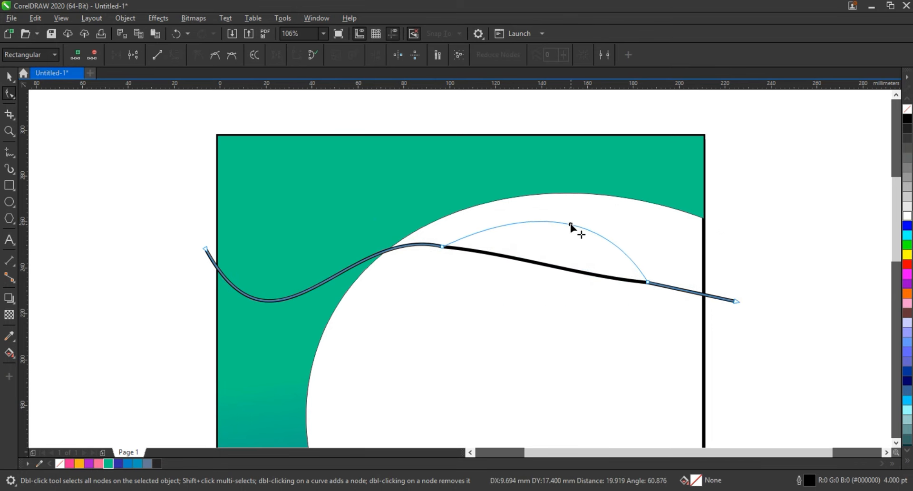
{"action": "left_click_drag", "start_coordinate": [442, 247], "coordinate": [446, 233]}
{"action": "double_click", "coordinate": [443, 247]}
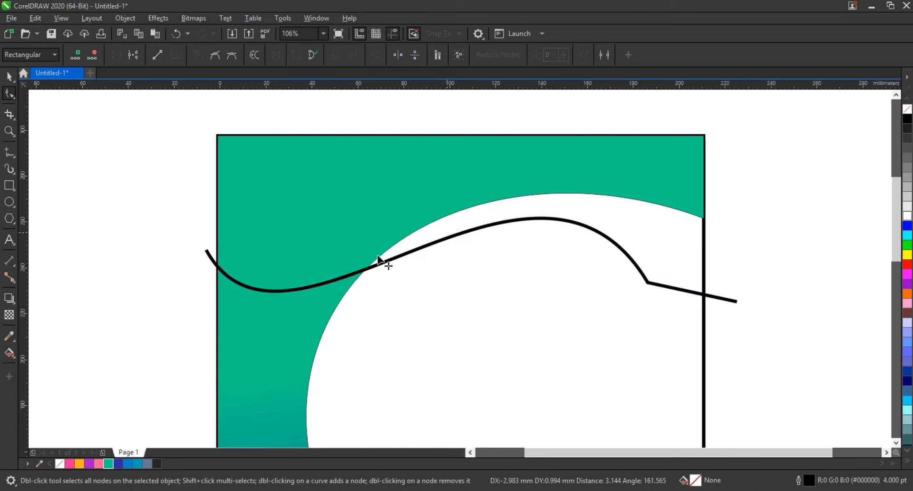
- Deepen the dip at the curve's left end and bend its last segment downward past the page edge
{"action": "left_click_drag", "start_coordinate": [277, 392], "coordinate": [293, 405]}
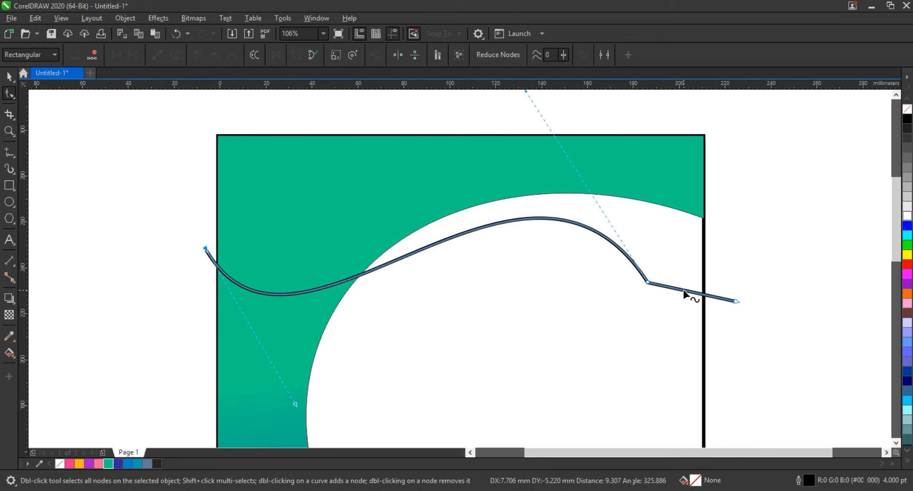
{"action": "left_click_drag", "start_coordinate": [684, 293], "coordinate": [680, 307]}
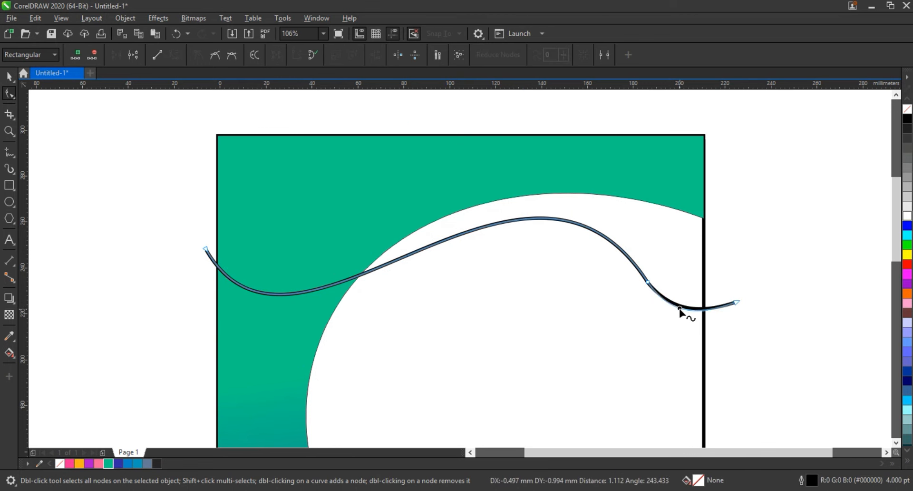
{"action": "left_click", "coordinate": [680, 309]}
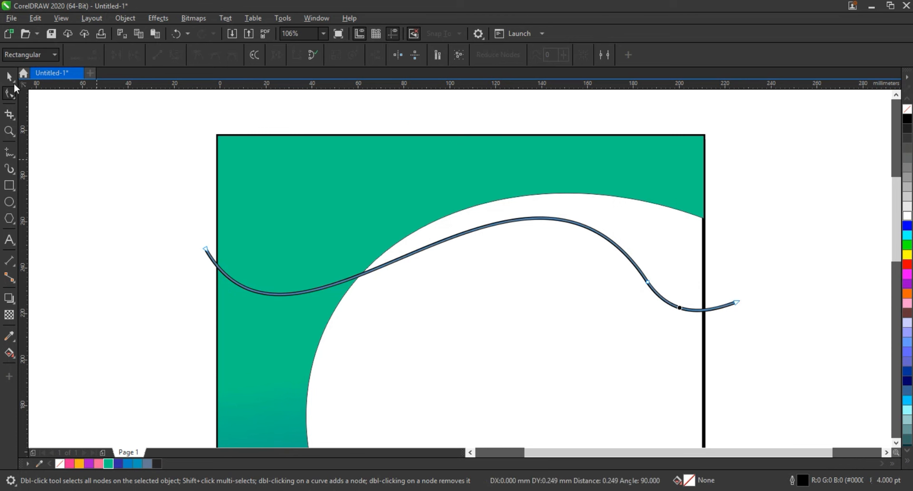
{"action": "left_click", "coordinate": [10, 77]}
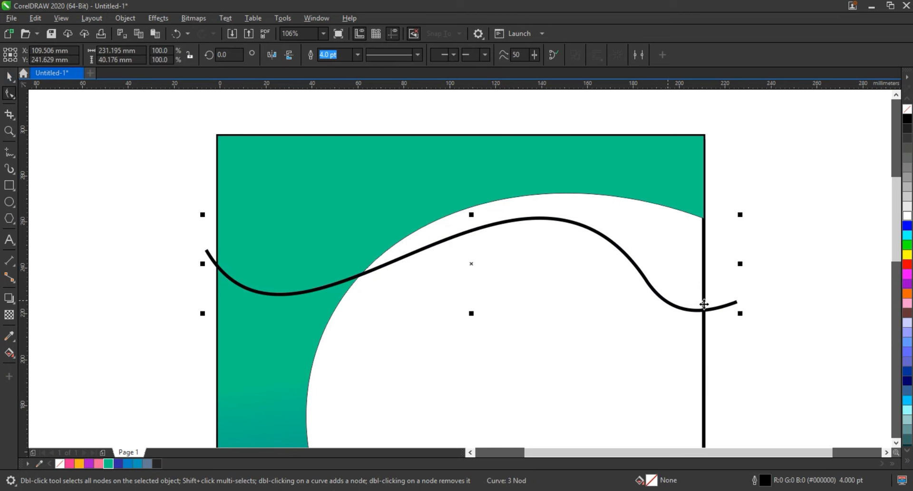
{"action": "left_click", "coordinate": [797, 292]}
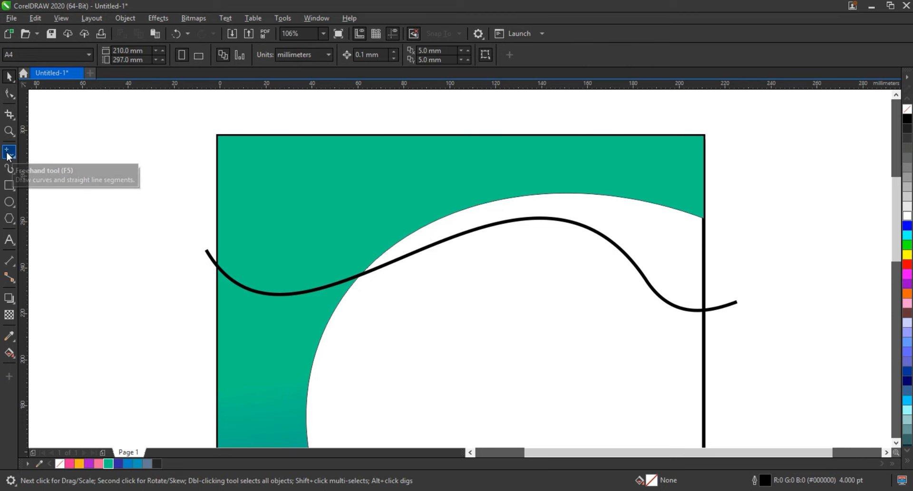
- Smart Fill the two regions above the wavy line on either side of the ellipse edge and weld them into one shape
{"action": "key", "text": "F5"}
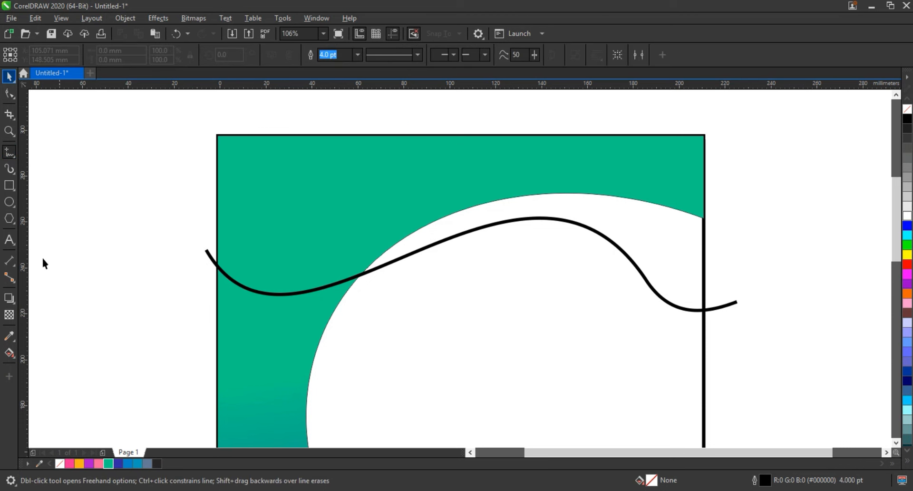
{"action": "key", "text": "space"}
{"action": "left_click", "coordinate": [15, 361]}
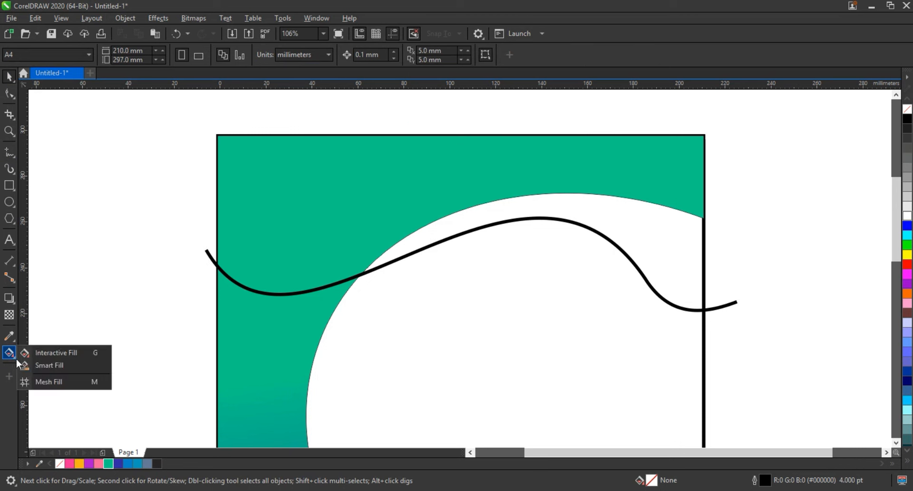
{"action": "left_click", "coordinate": [40, 365]}
{"action": "left_click", "coordinate": [429, 229]}
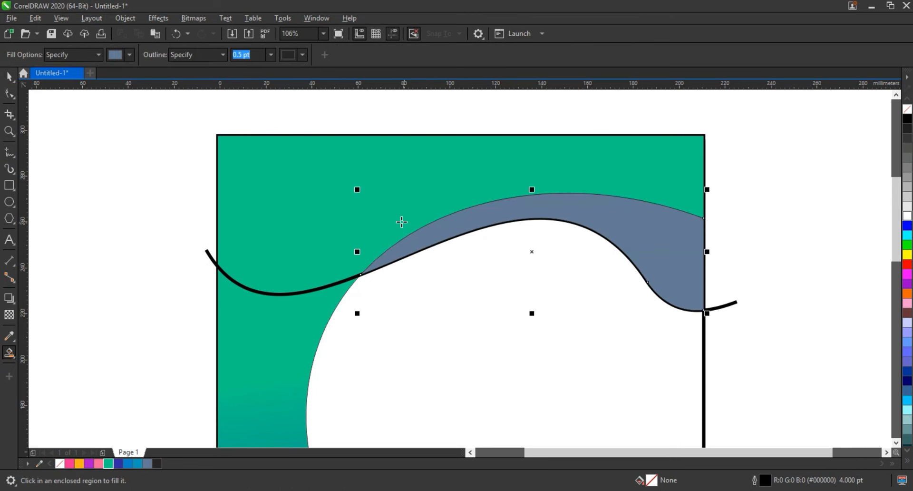
{"action": "left_click", "coordinate": [401, 218]}
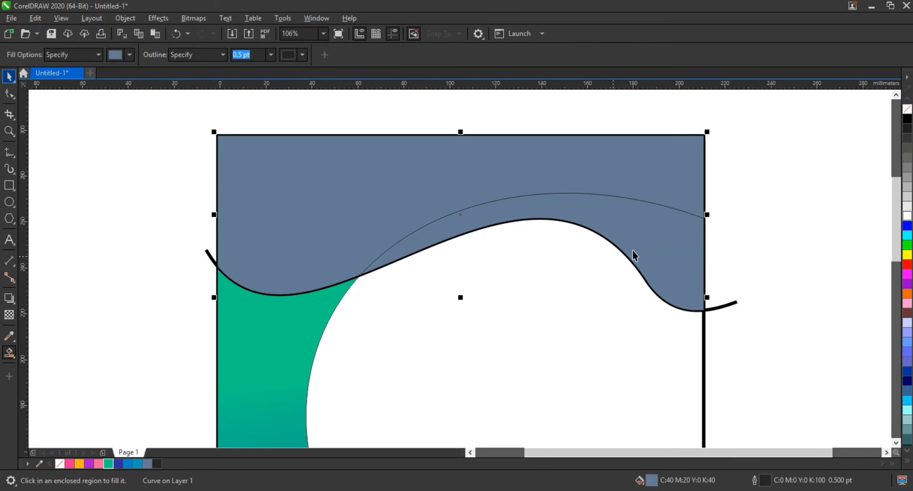
{"action": "left_click", "coordinate": [662, 244]}
{"action": "key", "text": "space"}
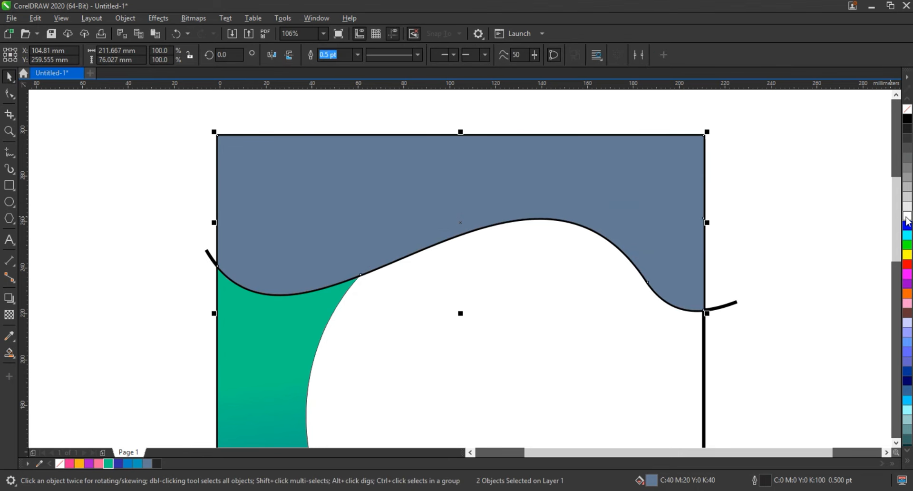
- Fill the welded top shape with light grey and delete the thick wavy line
{"action": "left_click", "coordinate": [906, 215]}
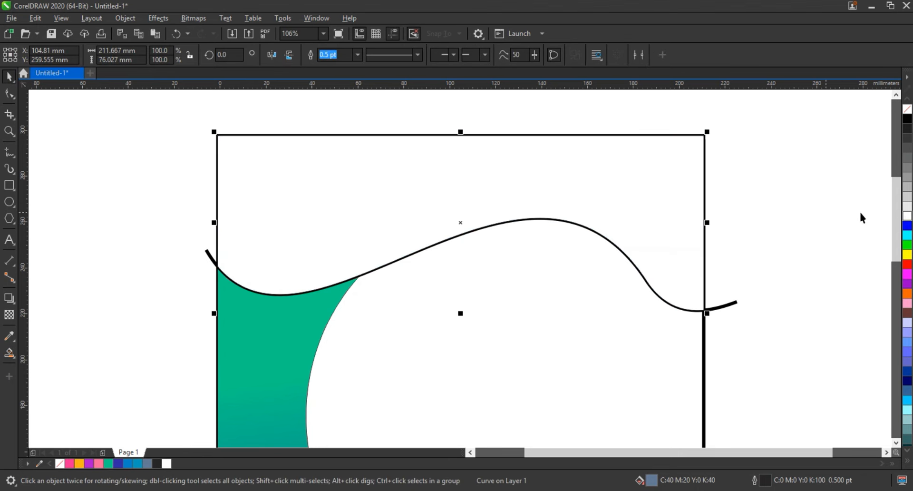
{"action": "left_click_drag", "start_coordinate": [907, 213], "coordinate": [732, 301]}
{"action": "left_click", "coordinate": [750, 273]}
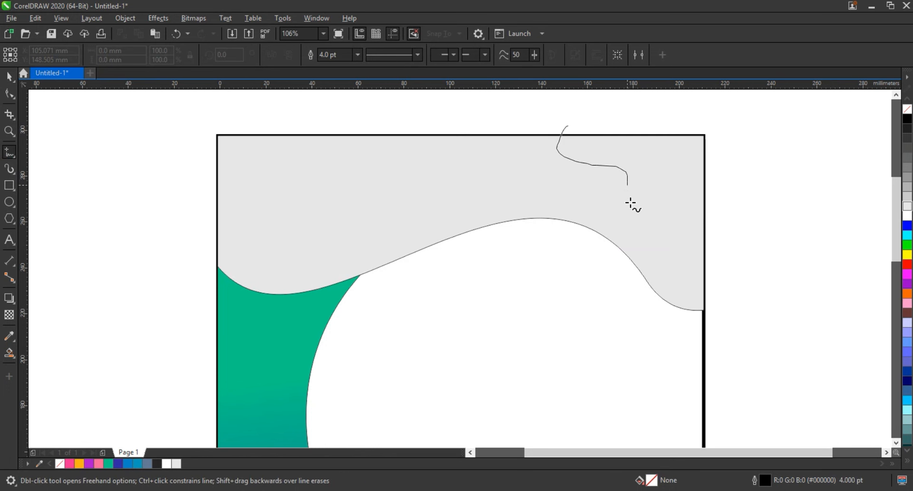
- Smart Fill the page's top-right corner bounded by a new freehand wavy curve about 96 mm wide, and delete that curve
{"action": "left_click_drag", "start_coordinate": [728, 244], "coordinate": [779, 164]}
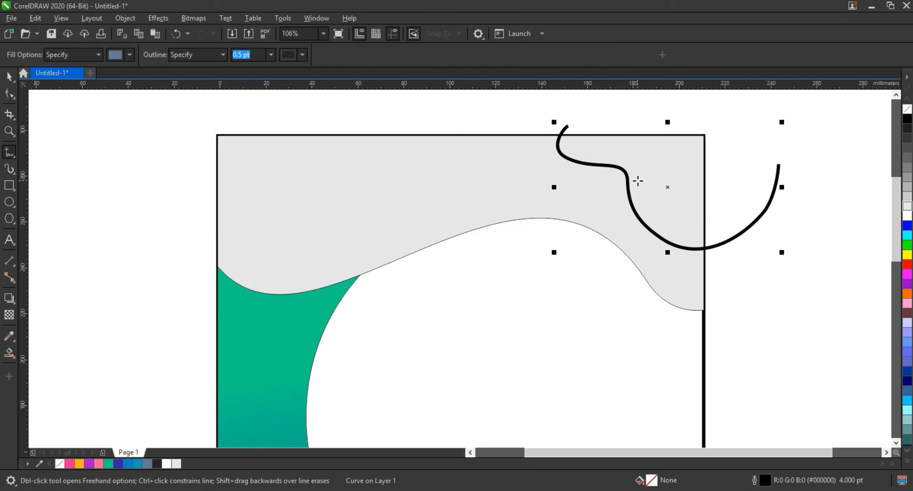
{"action": "left_click", "coordinate": [637, 181]}
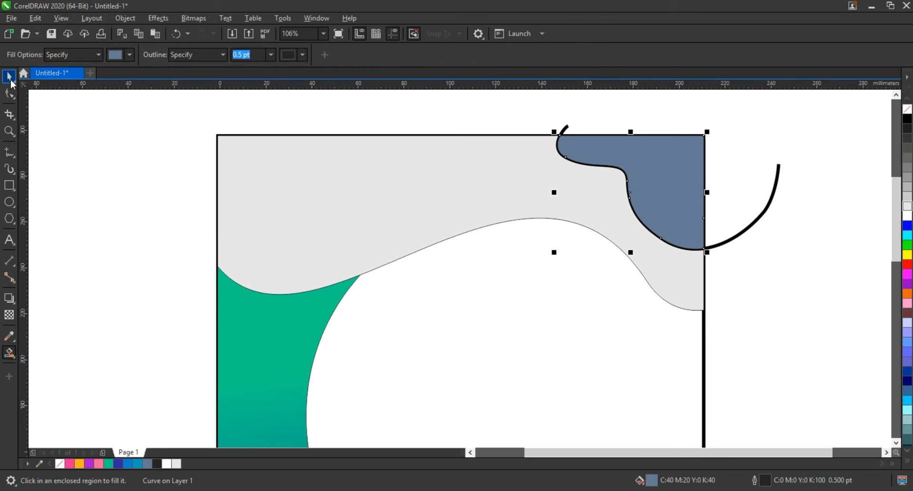
{"action": "key", "text": "space"}
{"action": "left_click", "coordinate": [772, 196]}
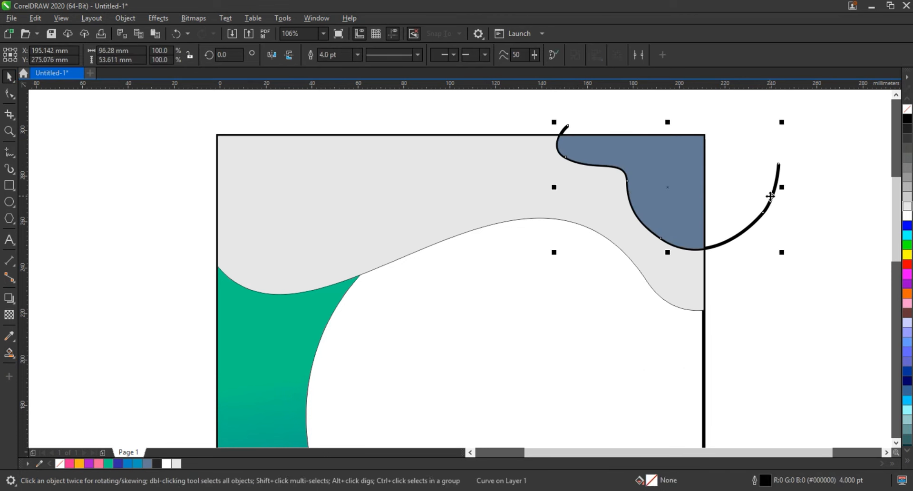
{"action": "key", "text": "Delete"}
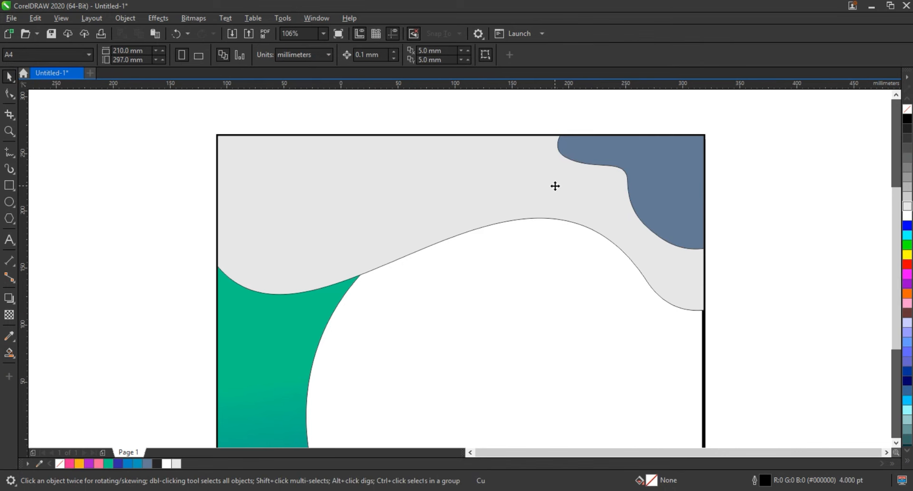
- Draw a two-segment line, about 109 by 181 mm, from the page's right edge leftward and down into the blue area, and convert it to curves
{"action": "key", "text": "shift+F4"}
{"action": "left_click", "coordinate": [652, 217]}
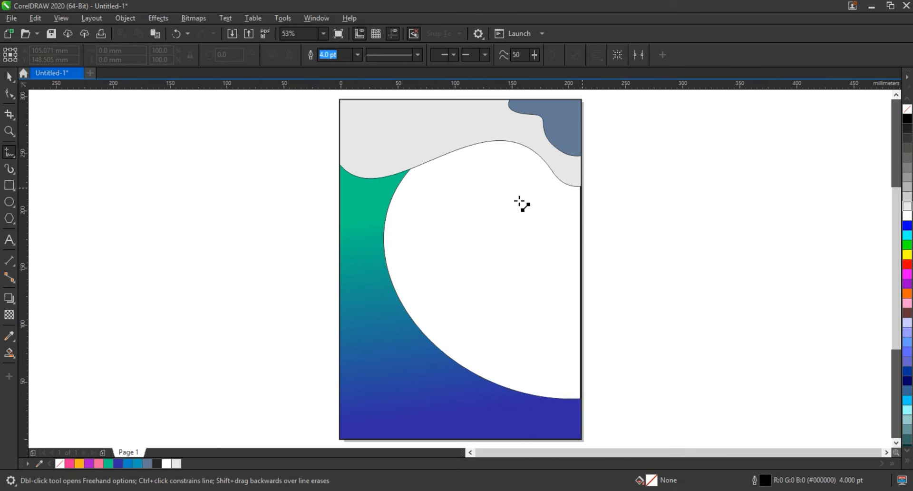
{"action": "left_click", "coordinate": [584, 188]}
{"action": "double_click", "coordinate": [456, 189]}
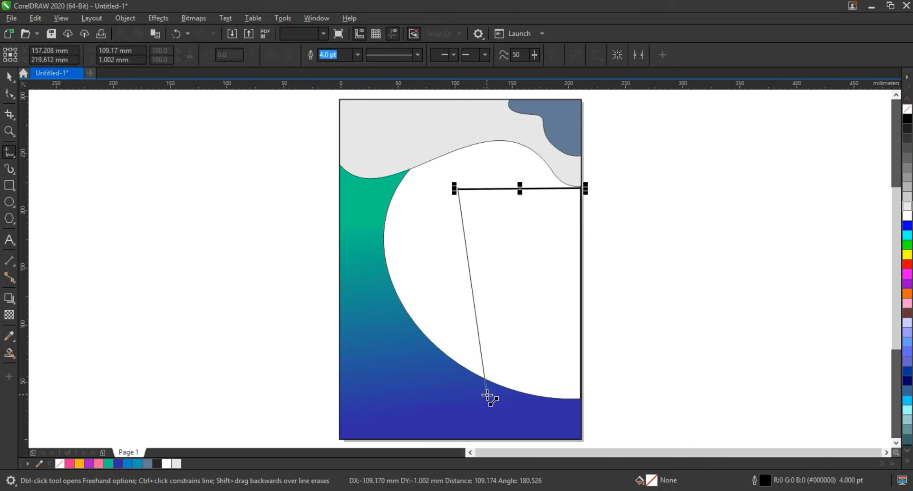
{"action": "key", "text": "F10"}
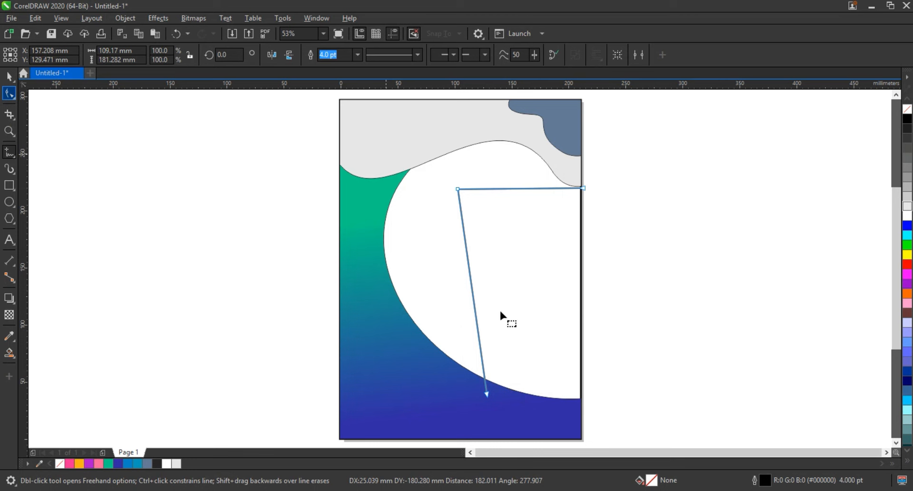
{"action": "left_click_drag", "start_coordinate": [600, 400], "coordinate": [599, 400]}
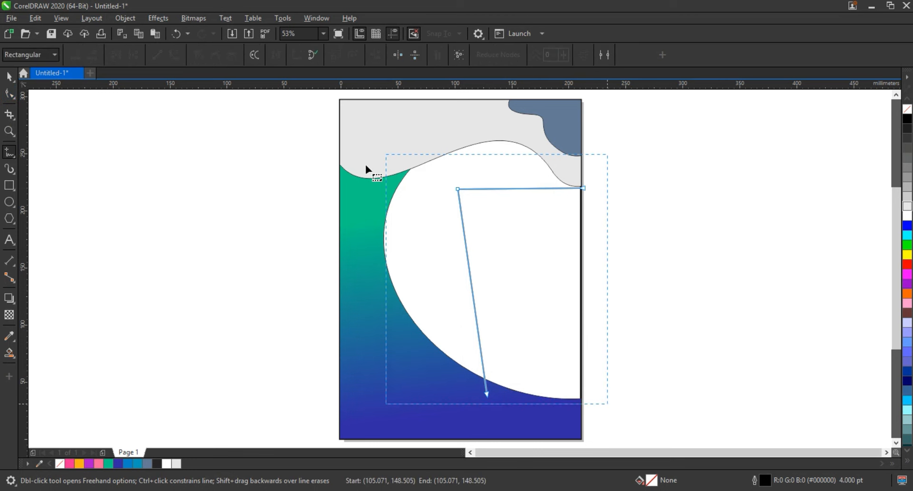
{"action": "left_click", "coordinate": [175, 54]}
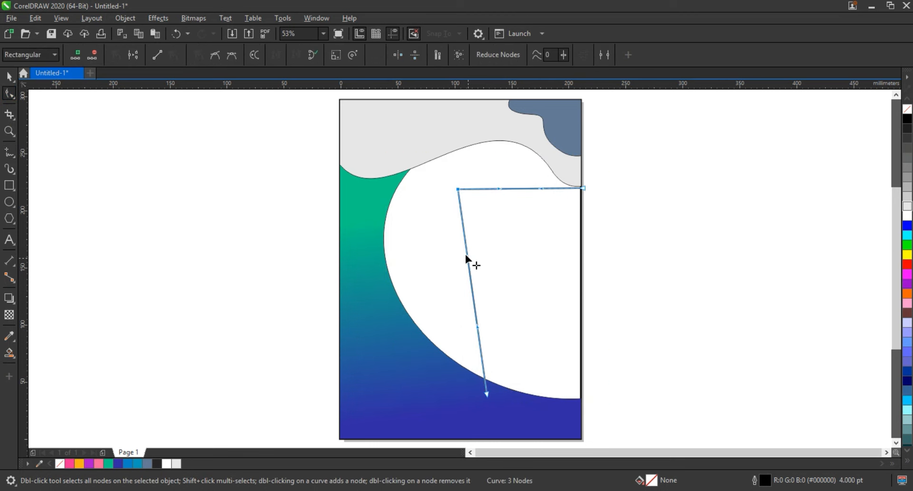
- Bow the line's long lower segment outward to the left and adjust its end node and control handle
{"action": "left_click_drag", "start_coordinate": [465, 254], "coordinate": [413, 343]}
{"action": "left_click_drag", "start_coordinate": [487, 397], "coordinate": [491, 395]}
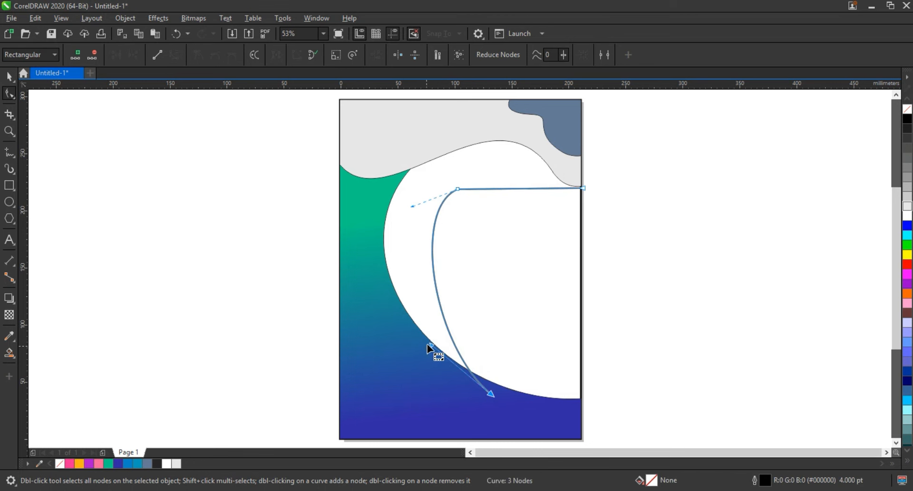
{"action": "left_click_drag", "start_coordinate": [429, 345], "coordinate": [412, 341]}
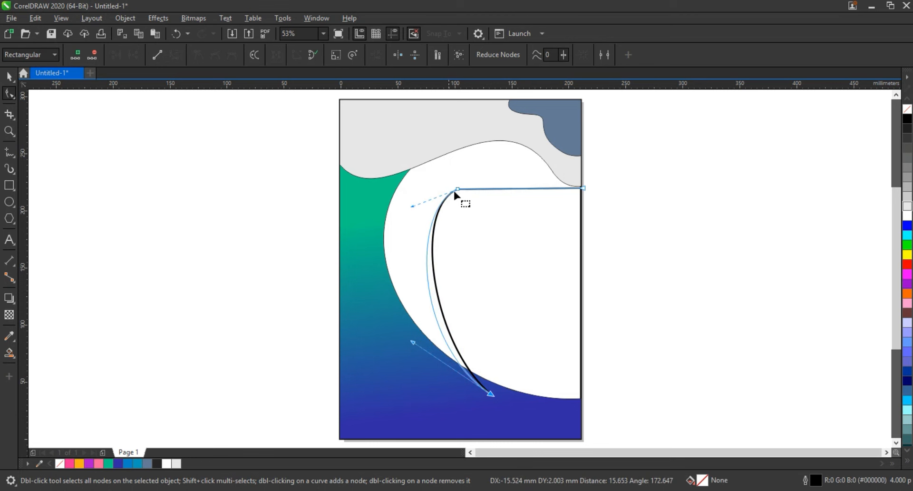
- Bend the line's upper segment into a gentle wave and align the corner node's handles for a smooth transition
{"action": "left_click", "coordinate": [433, 205]}
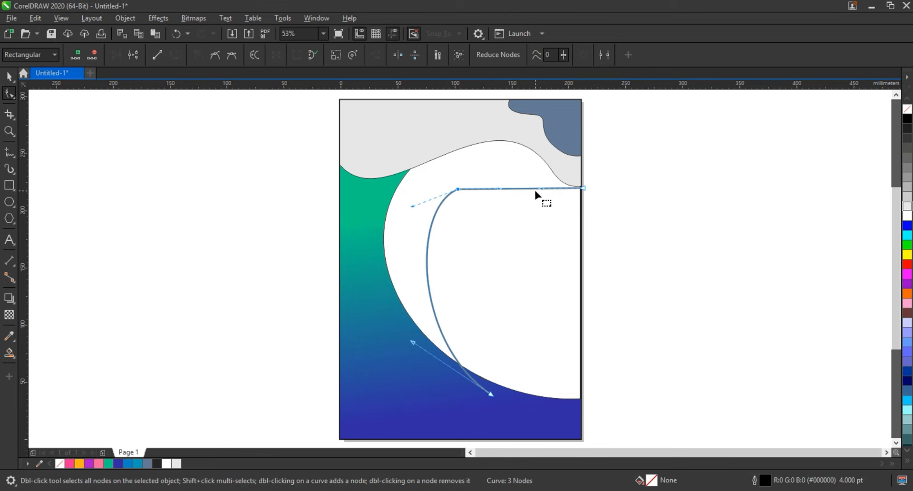
{"action": "left_click_drag", "start_coordinate": [542, 194], "coordinate": [501, 160]}
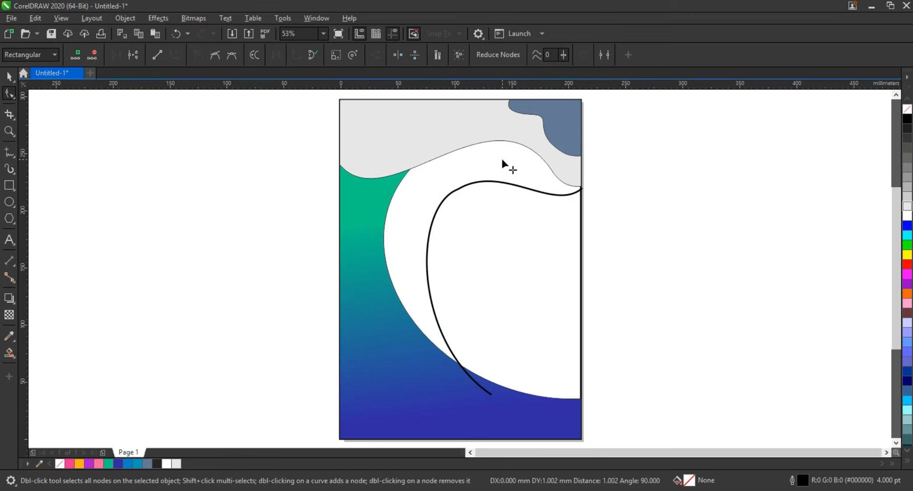
{"action": "left_click_drag", "start_coordinate": [414, 210], "coordinate": [409, 219]}
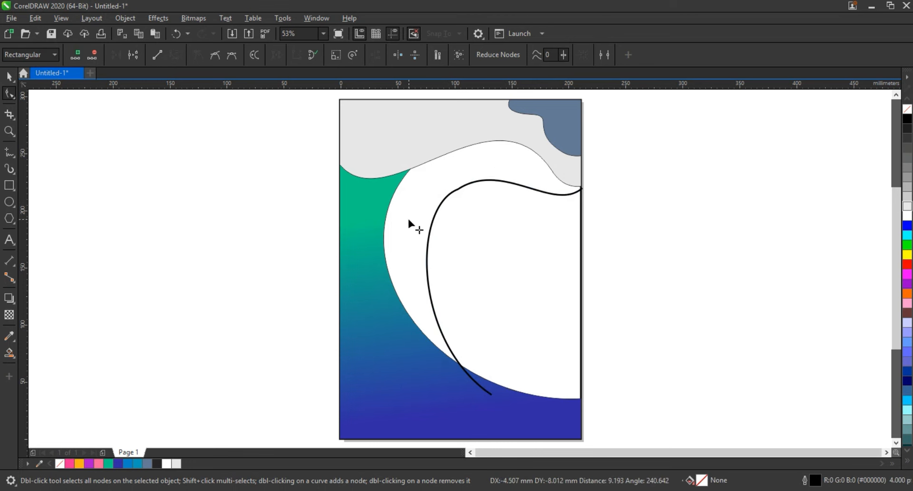
{"action": "left_click", "coordinate": [410, 224]}
{"action": "left_click", "coordinate": [410, 227]}
{"action": "left_click", "coordinate": [411, 231]}
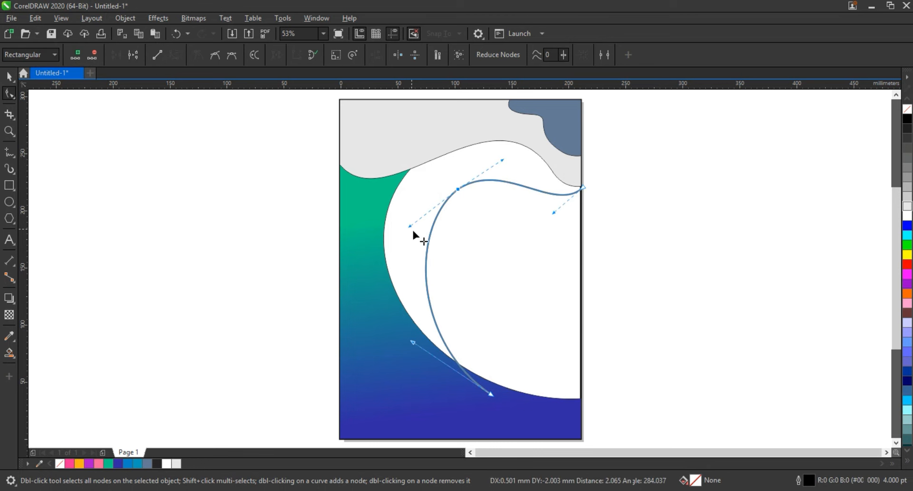
- Smart Fill the crescent between the ellipse edge and the new curve, and skew the curve slightly to the right
{"action": "left_click", "coordinate": [10, 352]}
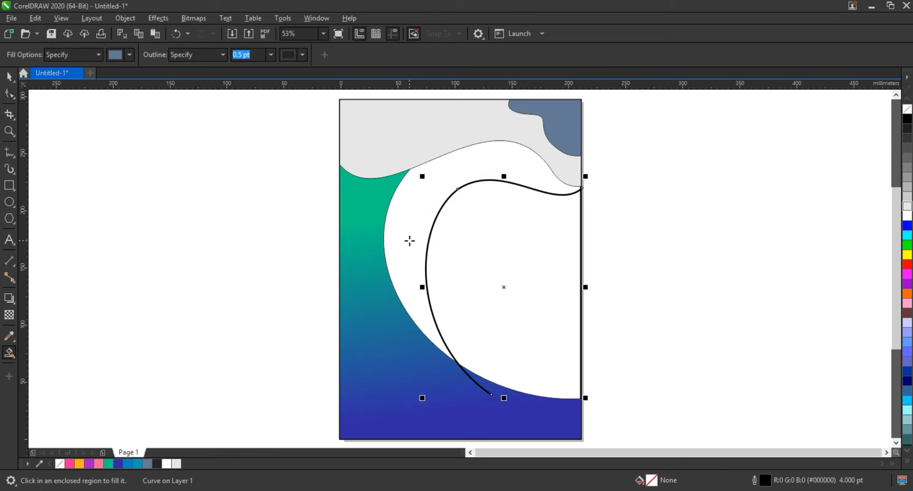
{"action": "left_click", "coordinate": [410, 240]}
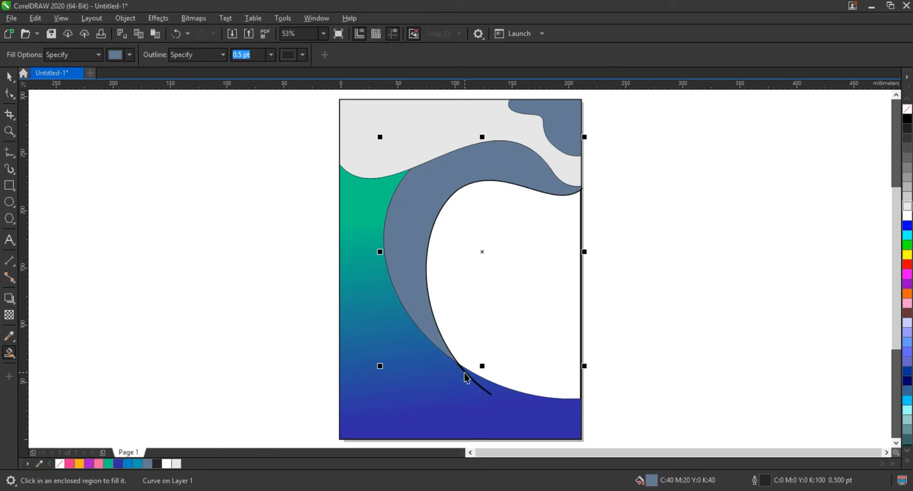
{"action": "key", "text": "space"}
{"action": "left_click", "coordinate": [505, 177]}
{"action": "left_click", "coordinate": [507, 175]}
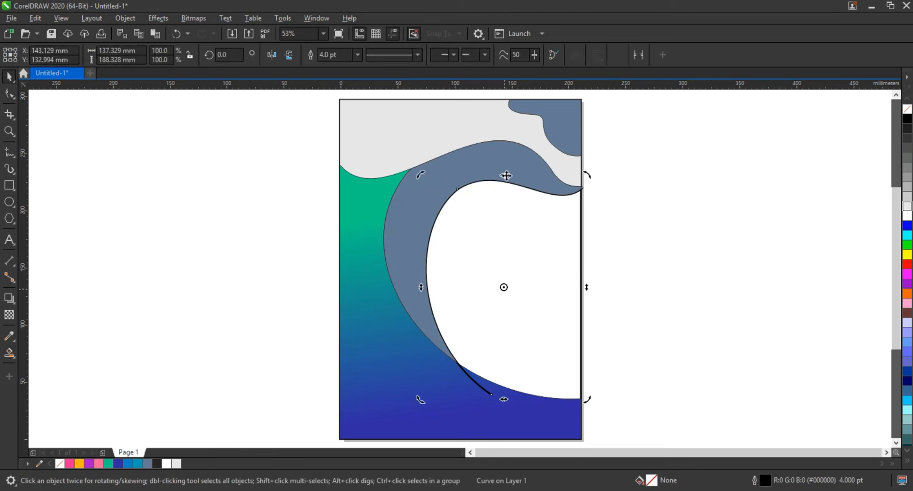
{"action": "left_click_drag", "start_coordinate": [505, 176], "coordinate": [511, 172]}
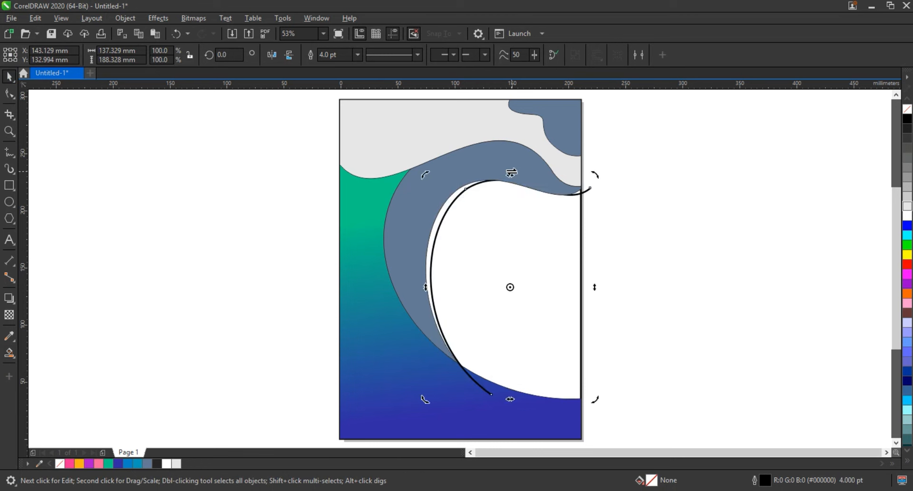
- Smart Fill the thin sliver between the crescent and the skewed curve, and delete the curve
{"action": "left_click", "coordinate": [10, 354]}
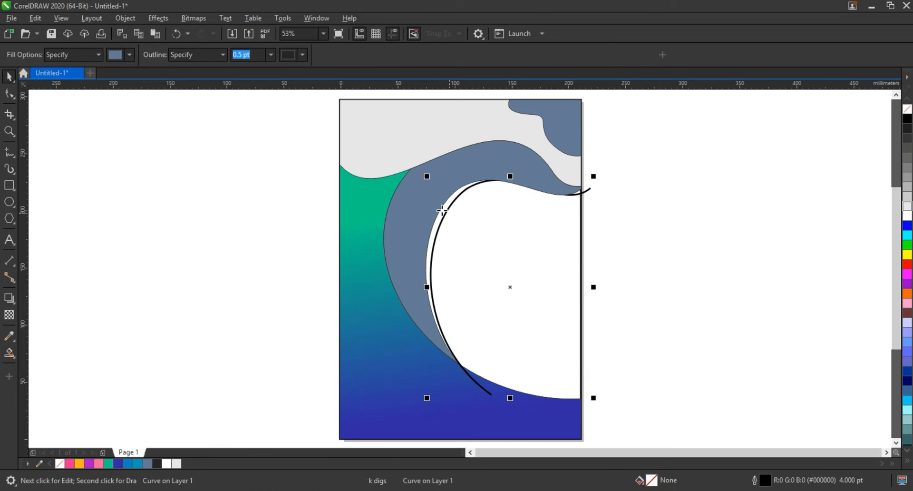
{"action": "left_click", "coordinate": [444, 212]}
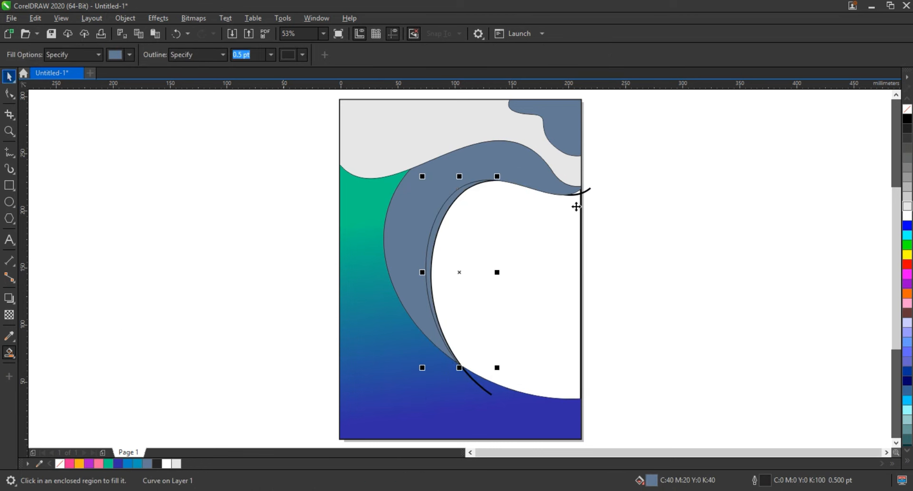
{"action": "key", "text": "space"}
{"action": "left_click", "coordinate": [589, 188]}
{"action": "left_click", "coordinate": [641, 212]}
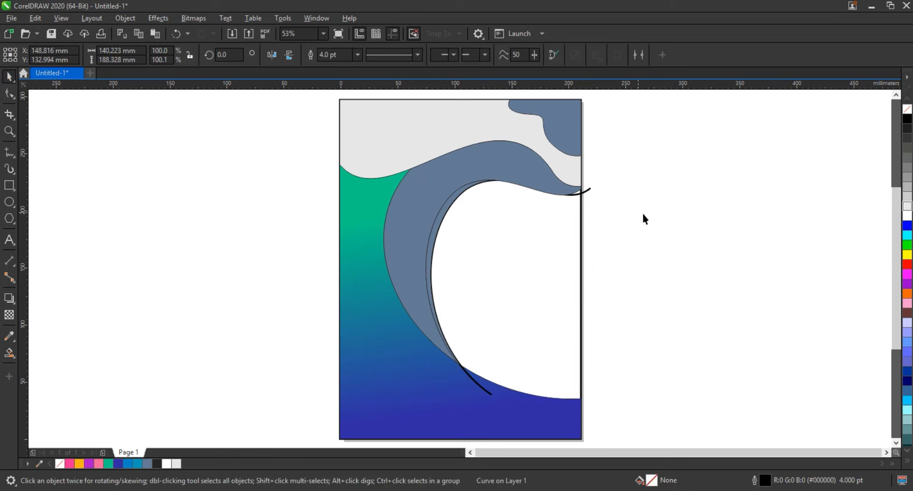
- Draw a two-segment line across the lower page, from beyond the right edge through the crescent's lower tip to beyond the left edge
{"action": "left_click", "coordinate": [9, 152]}
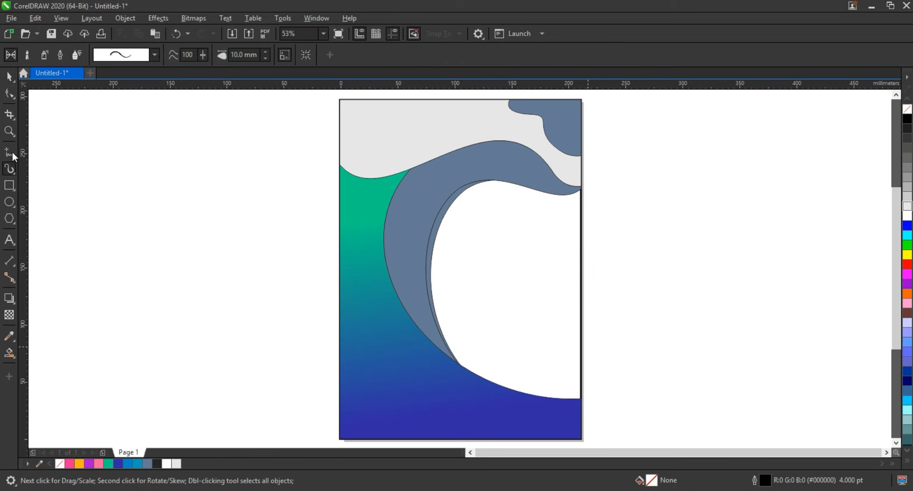
{"action": "key", "text": "F5"}
{"action": "left_click", "coordinate": [590, 350]}
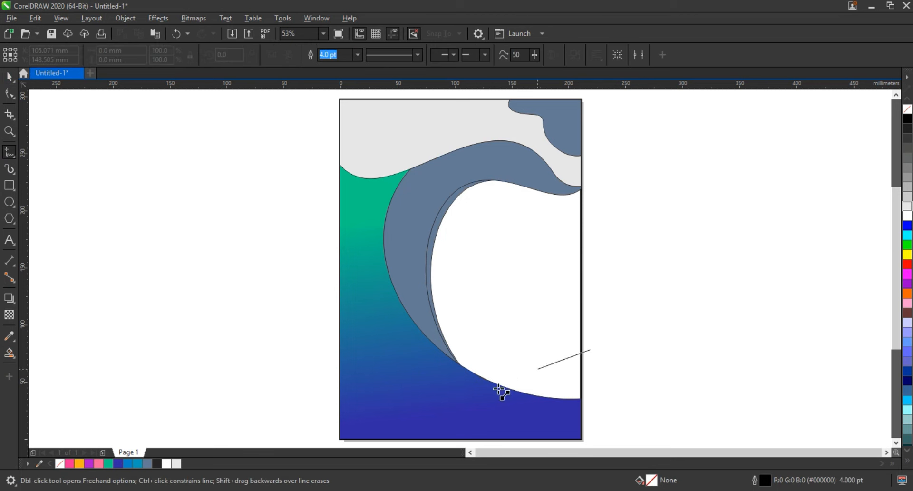
{"action": "left_click", "coordinate": [454, 369]}
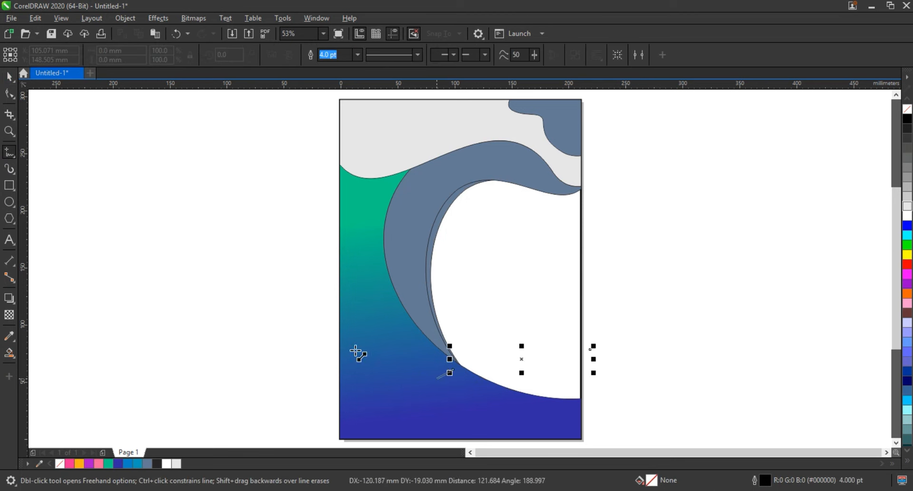
{"action": "left_click", "coordinate": [454, 369]}
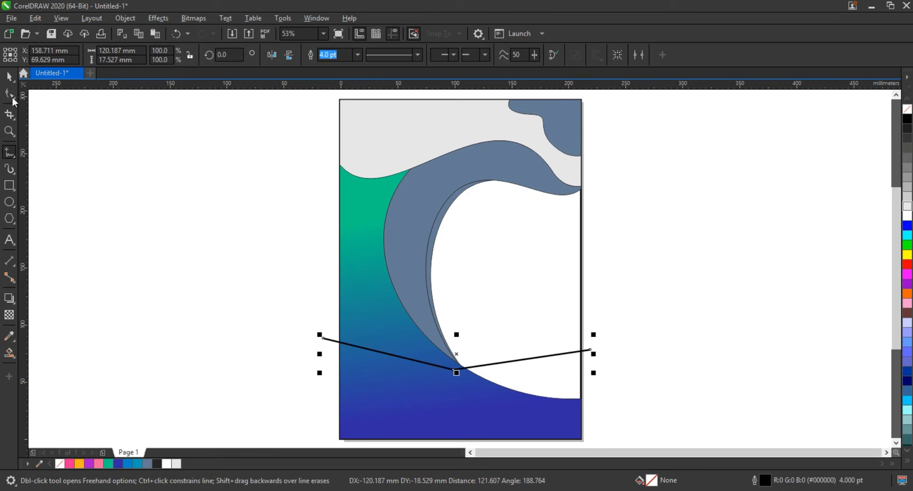
{"action": "left_click", "coordinate": [323, 339]}
- Bend the line's right segment into a wave that dips near the middle node and crests towards the right page edge
{"action": "key", "text": "F10"}
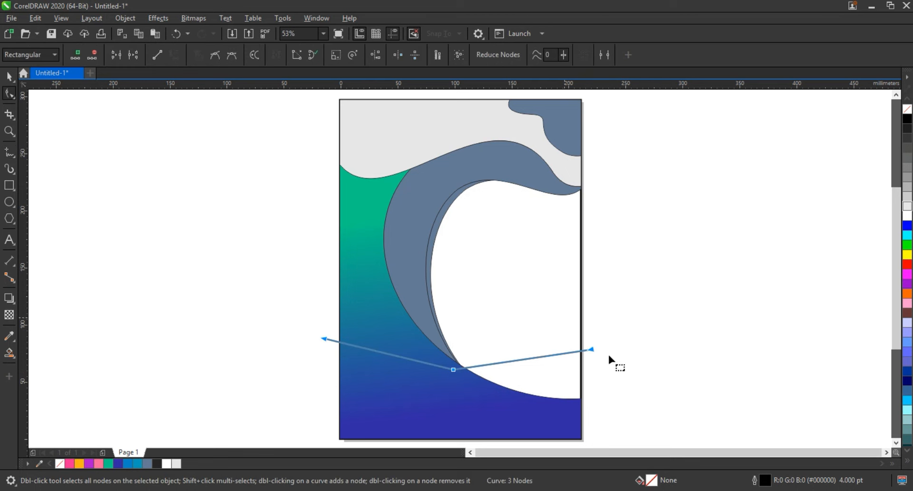
{"action": "left_click_drag", "start_coordinate": [545, 355], "coordinate": [543, 321]}
{"action": "left_click", "coordinate": [507, 381]}
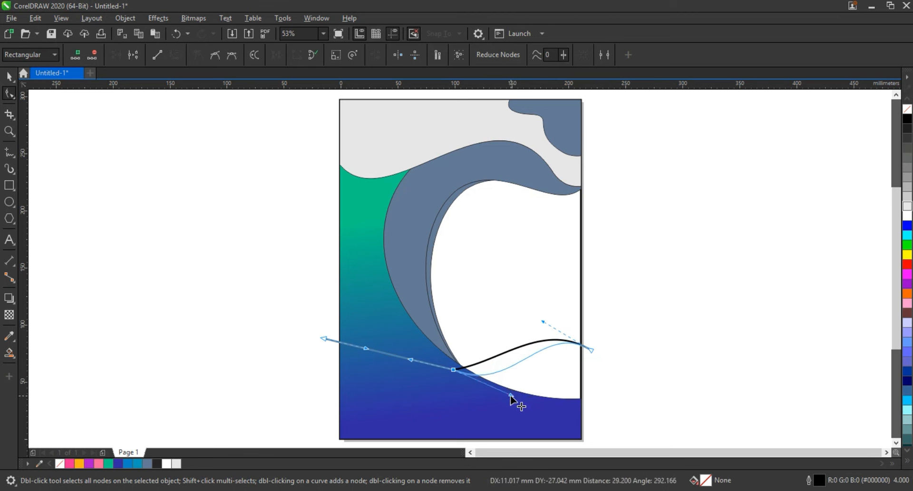
{"action": "left_click", "coordinate": [455, 369]}
{"action": "double_click", "coordinate": [454, 369]}
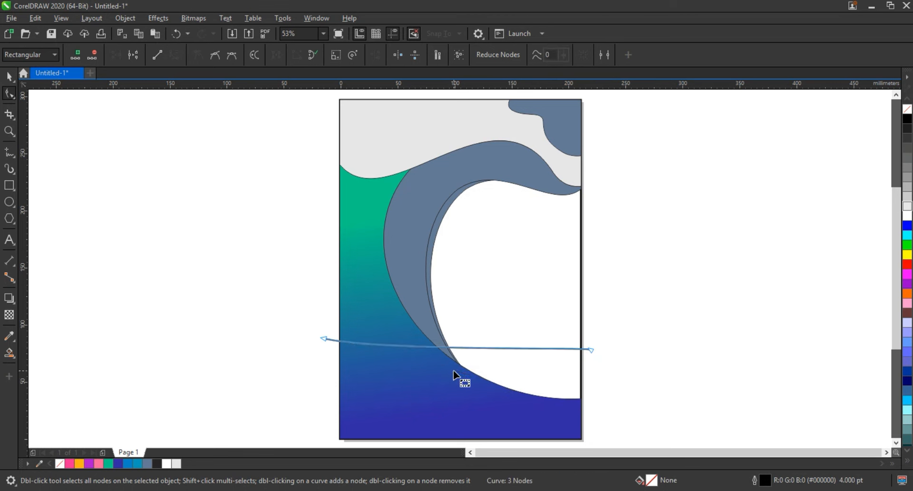
{"action": "left_click", "coordinate": [589, 350]}
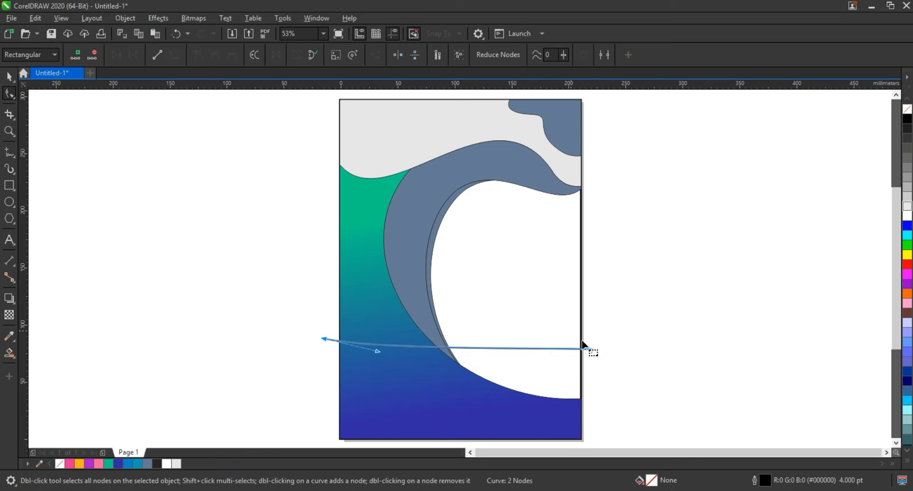
{"action": "left_click_drag", "start_coordinate": [589, 350], "coordinate": [548, 316]}
{"action": "key", "text": "z"}
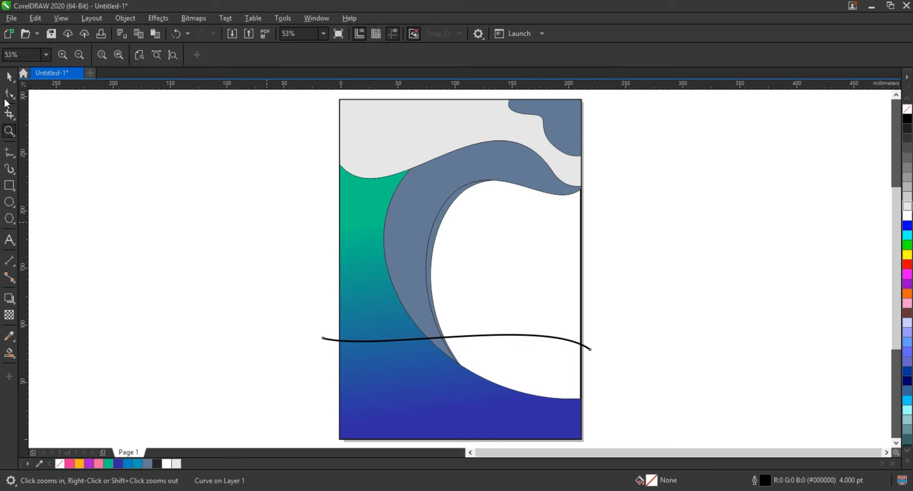
{"action": "left_click", "coordinate": [10, 94]}
{"action": "key", "text": "ctrl+z"}
{"action": "key", "text": "ctrl+z"}
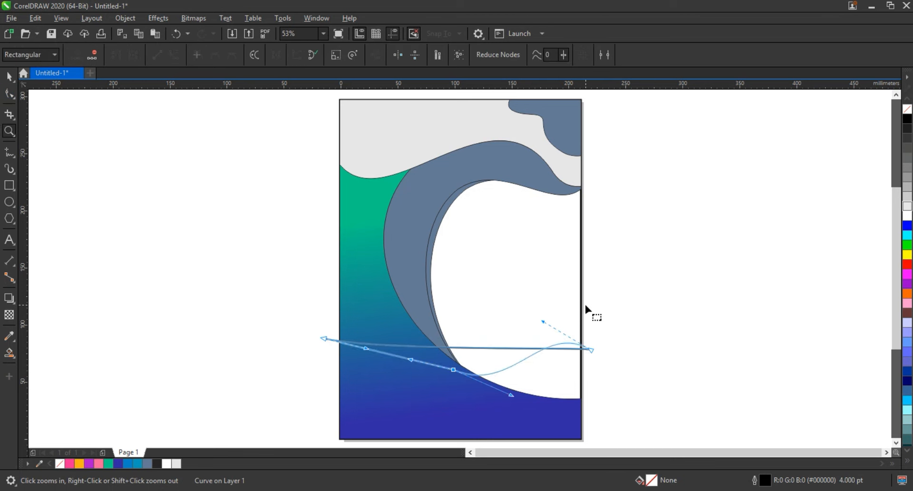
- Lower the curve's middle node into a smooth valley, round the left segment, and raise the left end just outside the page
{"action": "left_click", "coordinate": [511, 362]}
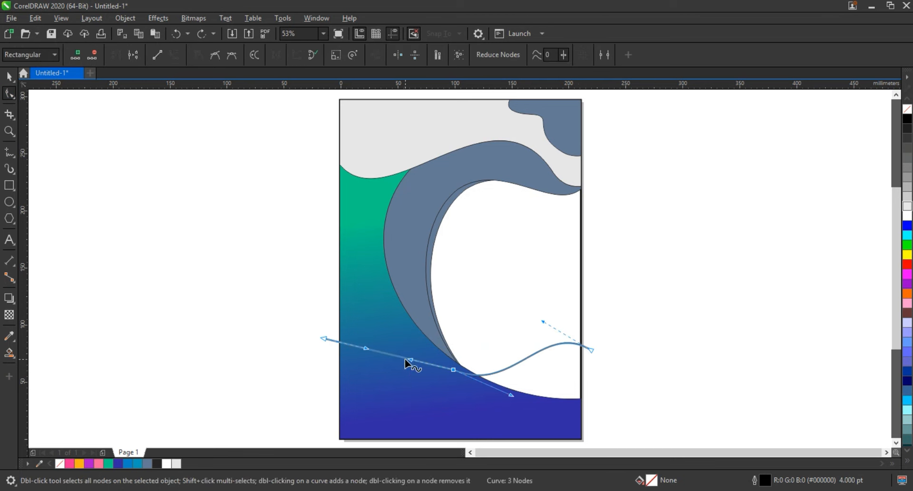
{"action": "left_click_drag", "start_coordinate": [404, 359], "coordinate": [400, 369]}
{"action": "left_click_drag", "start_coordinate": [454, 374], "coordinate": [450, 398]}
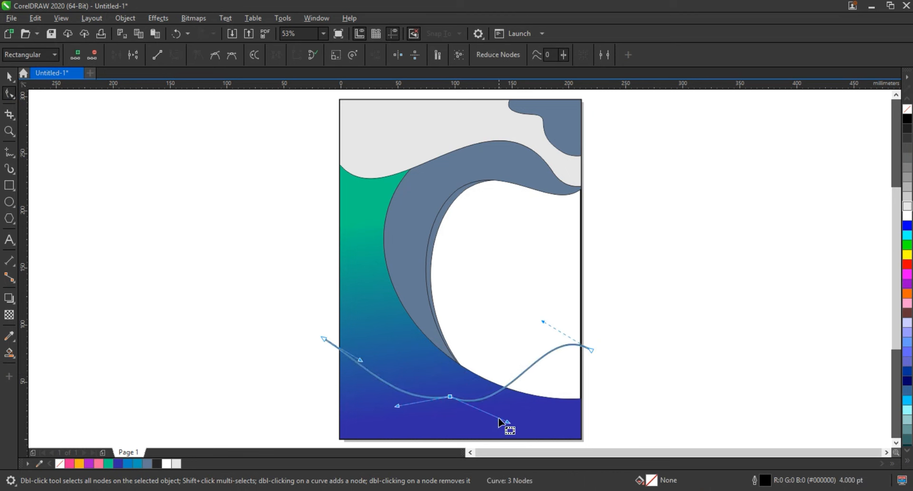
{"action": "left_click_drag", "start_coordinate": [547, 367], "coordinate": [545, 313]}
{"action": "mouse_move", "coordinate": [325, 338]}
{"action": "left_mouse_down"}
{"action": "mouse_move", "coordinate": [332, 321]}
{"action": "mouse_move", "coordinate": [342, 347]}
{"action": "left_mouse_up"}
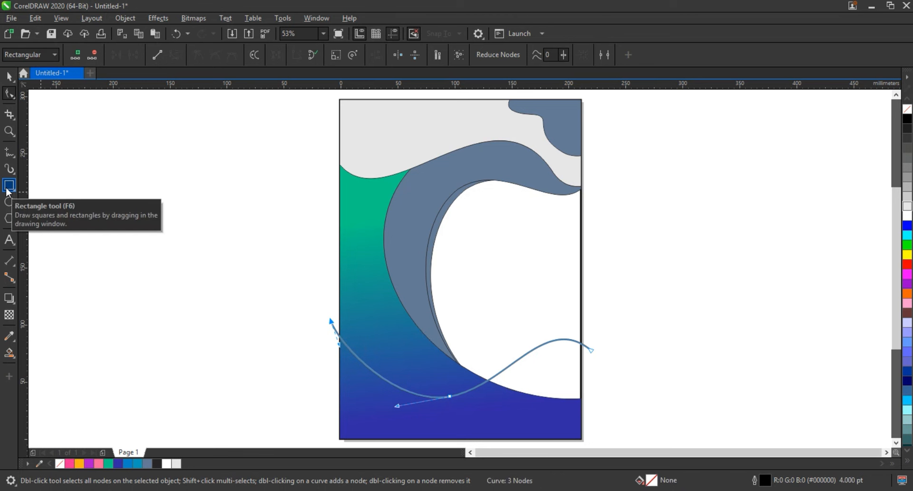
- Duplicate the wavy curve in place, then shift the copy's valley node up and left and lift its right end and crest
{"action": "key", "text": "KP_Add"}
{"action": "left_click", "coordinate": [9, 76]}
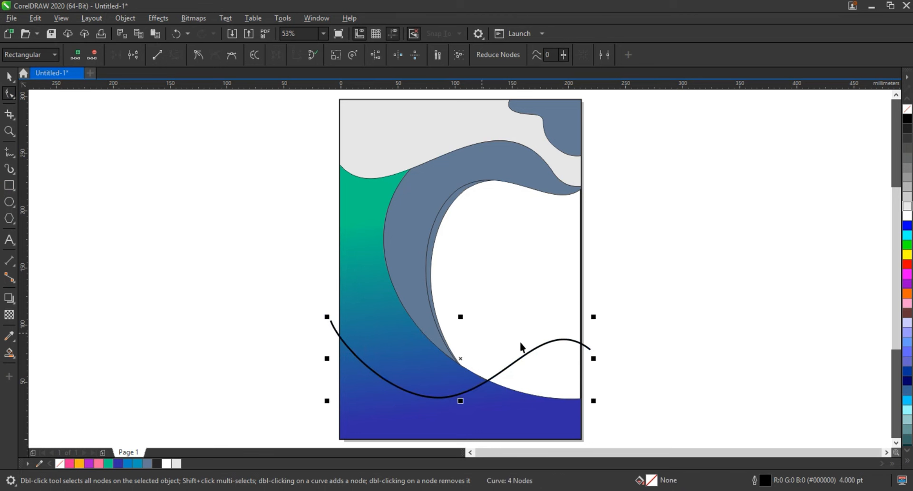
{"action": "left_click_drag", "start_coordinate": [540, 335], "coordinate": [543, 330]}
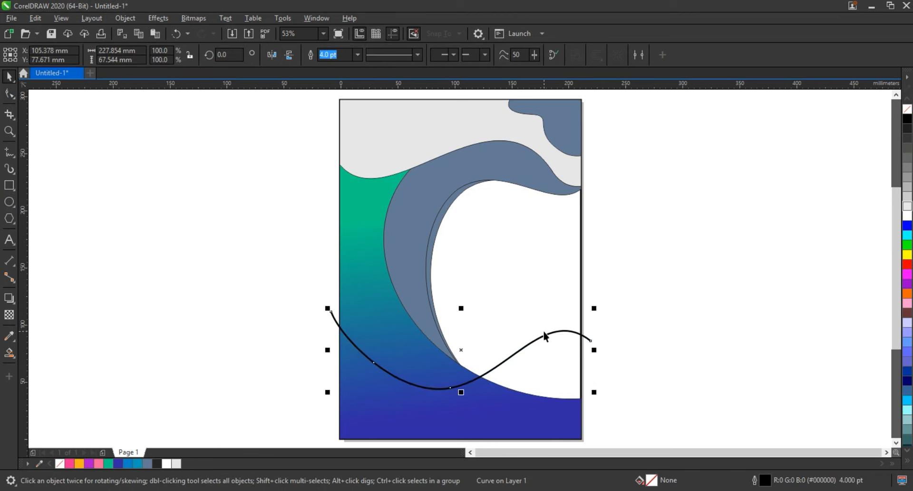
{"action": "key", "text": "ctrl+z"}
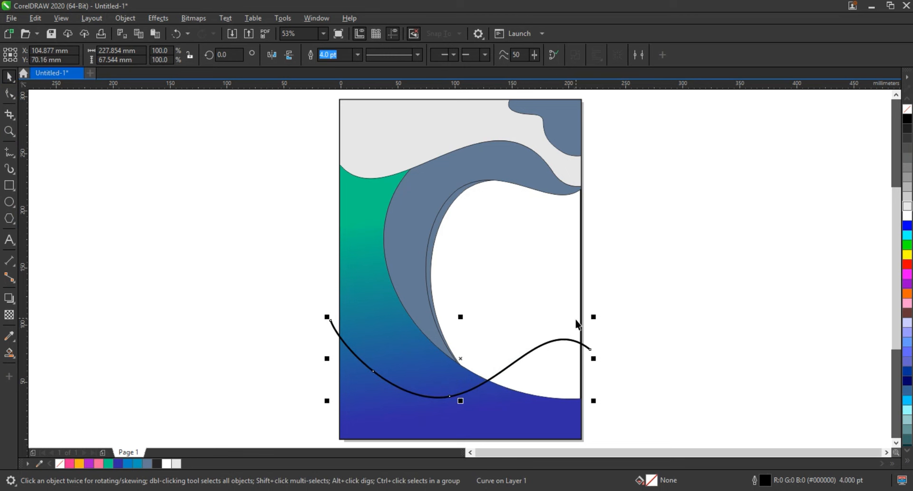
{"action": "key", "text": "F10"}
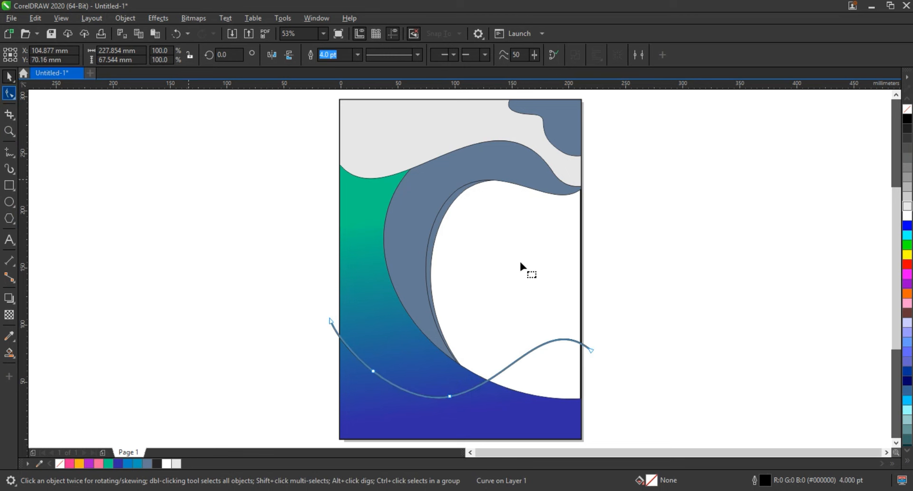
{"action": "left_click_drag", "start_coordinate": [592, 349], "coordinate": [592, 343]}
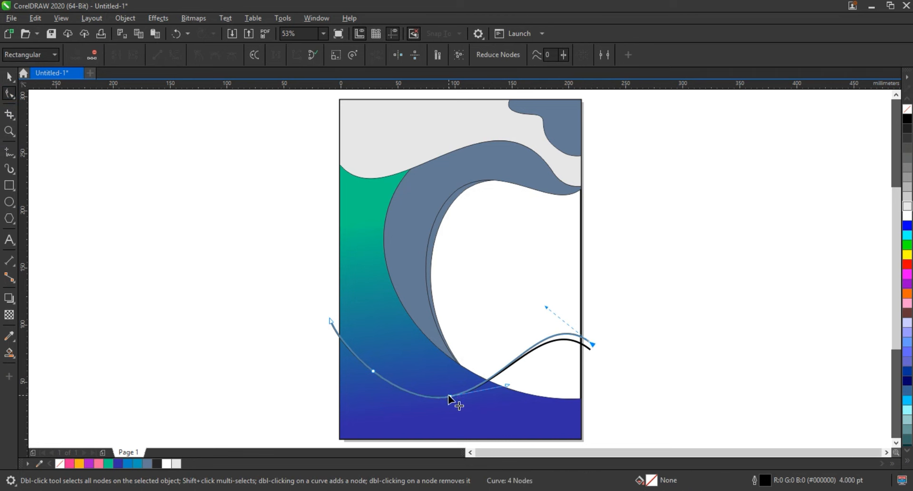
{"action": "left_click_drag", "start_coordinate": [448, 395], "coordinate": [424, 386]}
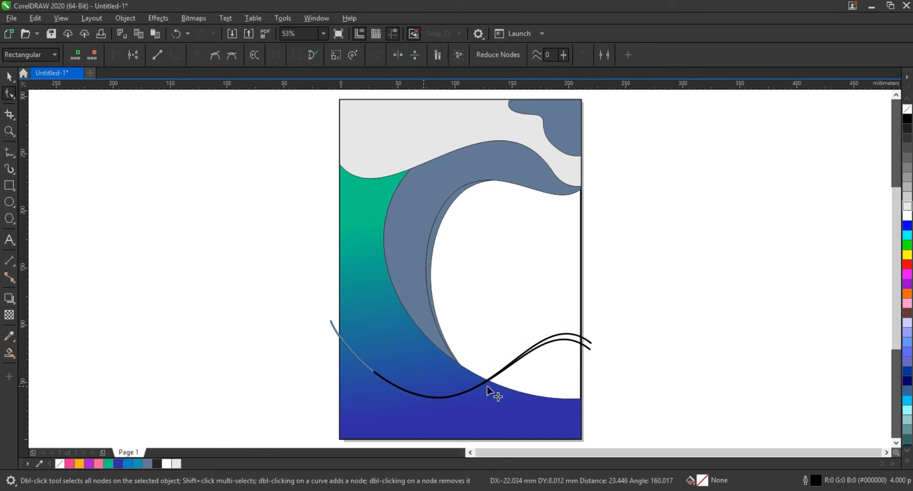
{"action": "left_click_drag", "start_coordinate": [545, 306], "coordinate": [551, 279]}
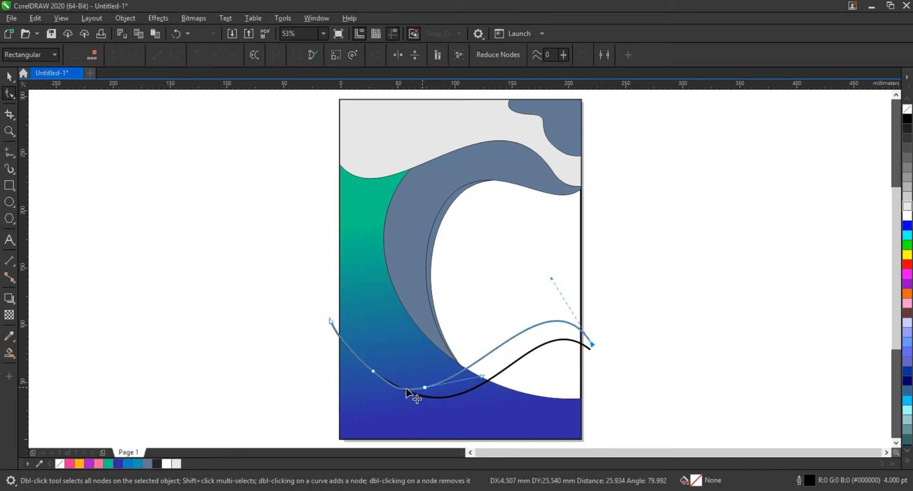
- Pull the copy's left node outward so the two waves cross, and fine-tune its valley and crest through the crescent's lower tip
{"action": "left_click_drag", "start_coordinate": [374, 372], "coordinate": [348, 363]}
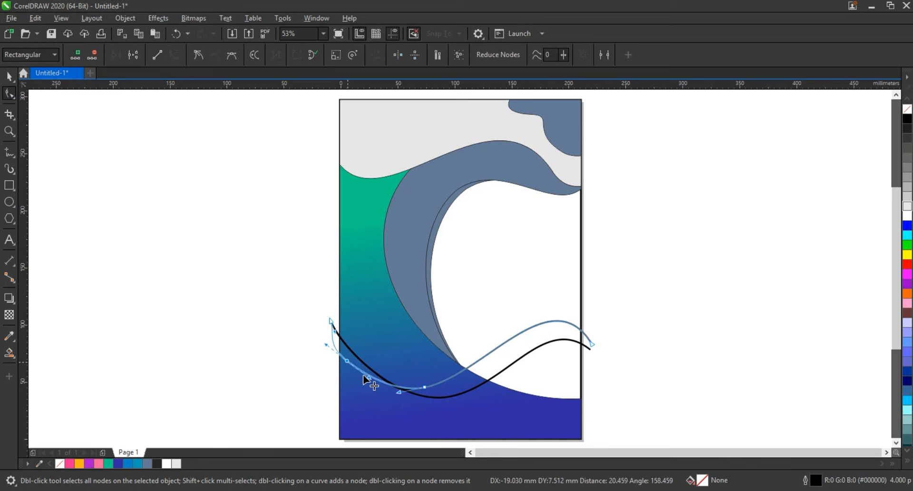
{"action": "left_click_drag", "start_coordinate": [424, 388], "coordinate": [419, 383]}
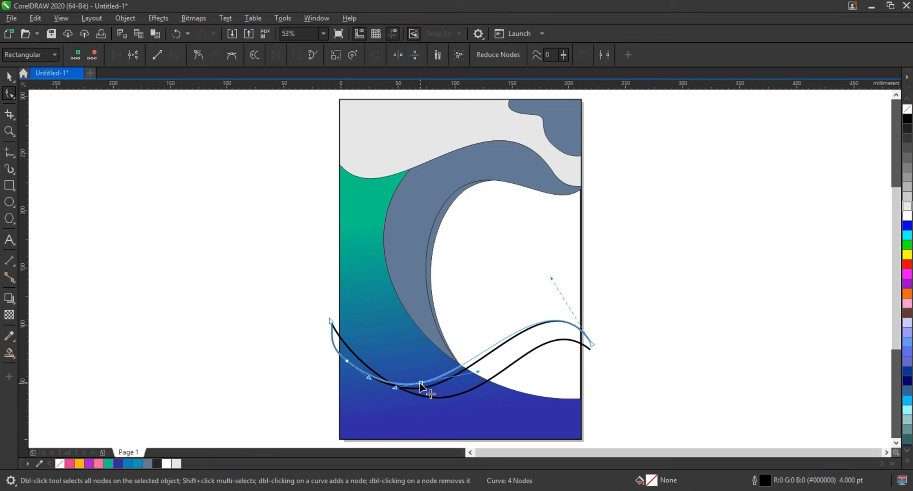
{"action": "left_click", "coordinate": [551, 278]}
{"action": "left_click_drag", "start_coordinate": [551, 277], "coordinate": [547, 267]}
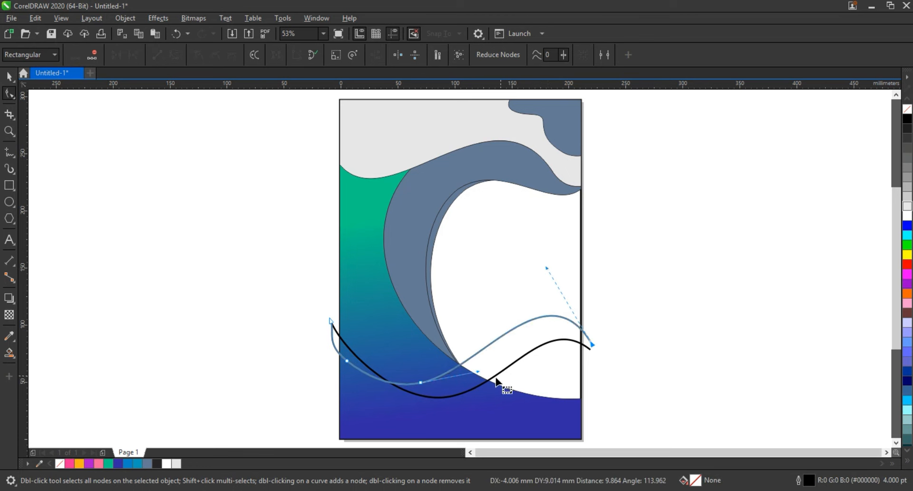
{"action": "left_click_drag", "start_coordinate": [477, 373], "coordinate": [479, 375]}
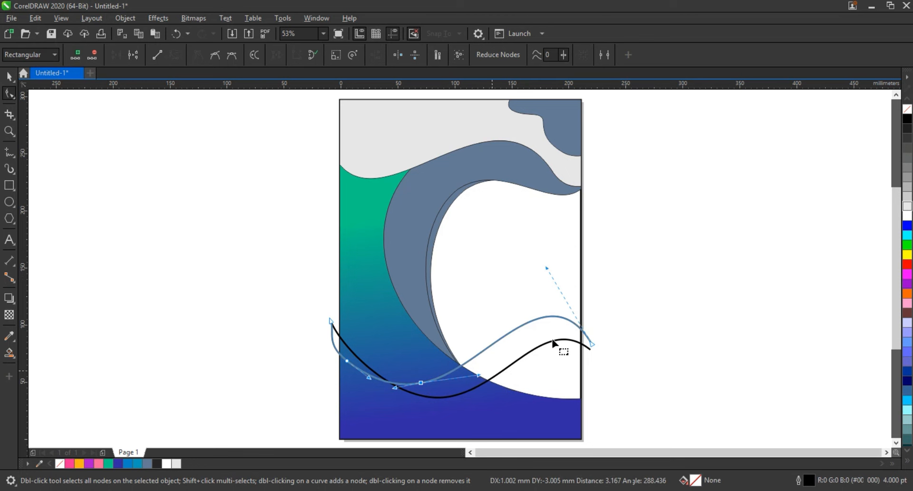
- Draw a straight line from the waves' right end down to the page's lower-left corner
{"action": "left_click", "coordinate": [11, 354]}
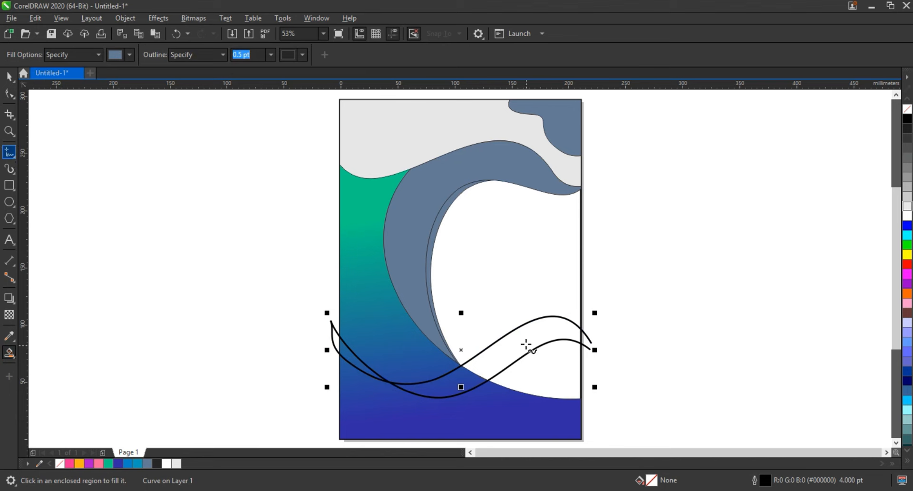
{"action": "key", "text": "F5"}
{"action": "left_click", "coordinate": [591, 350]}
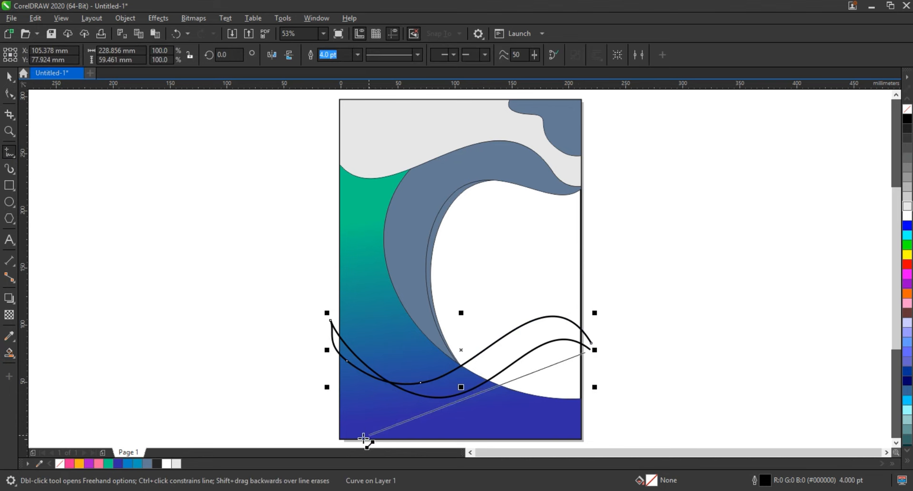
{"action": "left_click", "coordinate": [347, 404]}
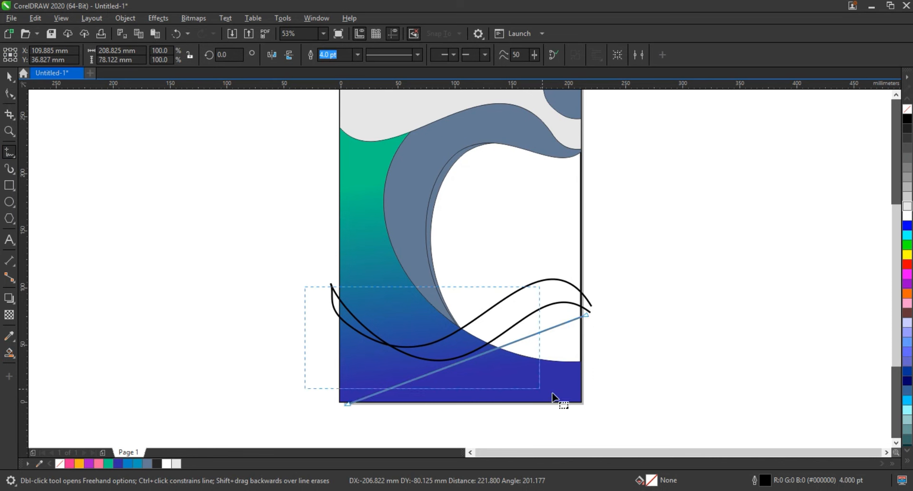
- Bend the diagonal line into an S-curve dipping below the page's bottom edge, and raise its right end to meet the waves
{"action": "key", "text": "F10"}
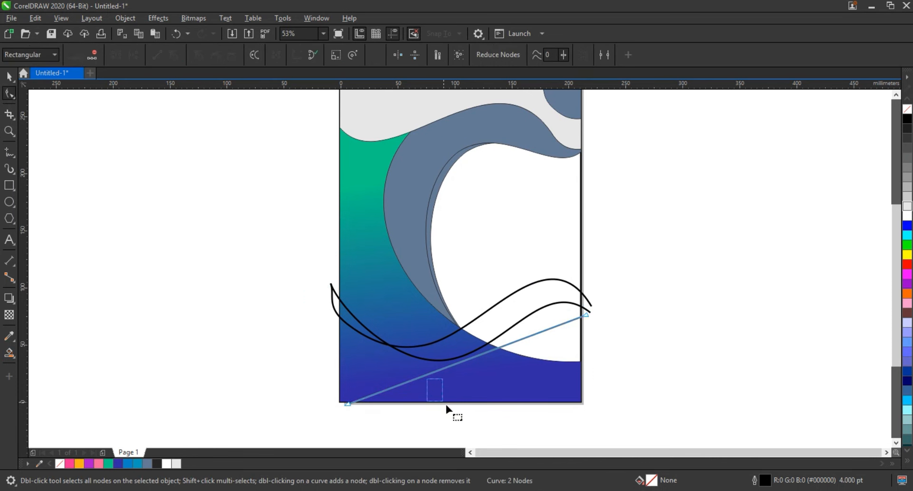
{"action": "left_click", "coordinate": [421, 375]}
{"action": "left_click_drag", "start_coordinate": [424, 378], "coordinate": [496, 319]}
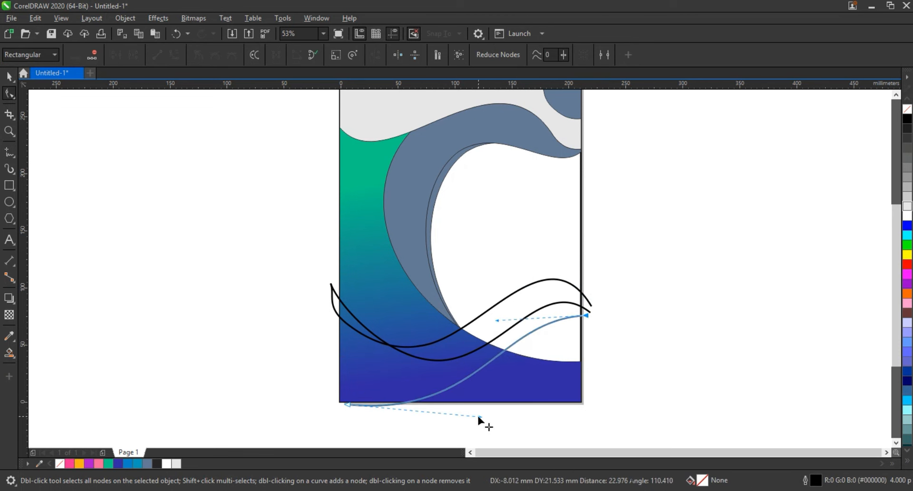
{"action": "left_click_drag", "start_coordinate": [477, 416], "coordinate": [492, 427]}
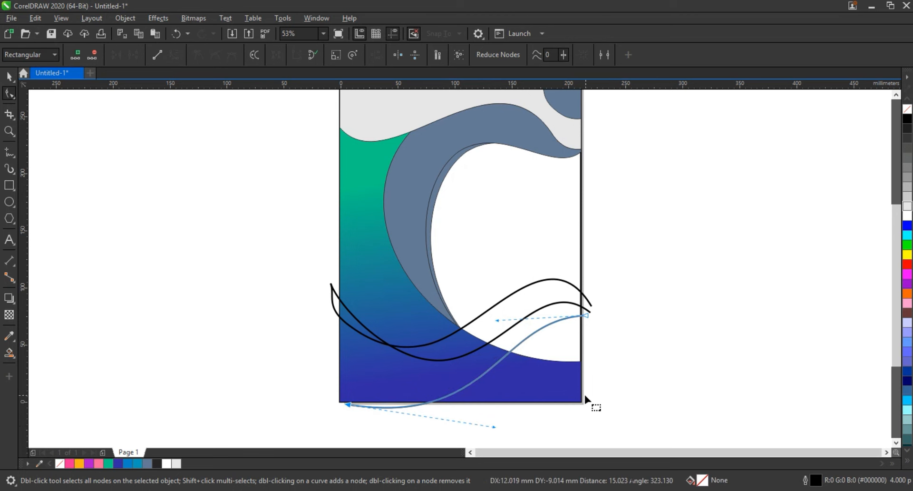
{"action": "left_click_drag", "start_coordinate": [587, 315], "coordinate": [591, 308]}
{"action": "key", "text": "space"}
{"action": "left_click", "coordinate": [641, 318]}
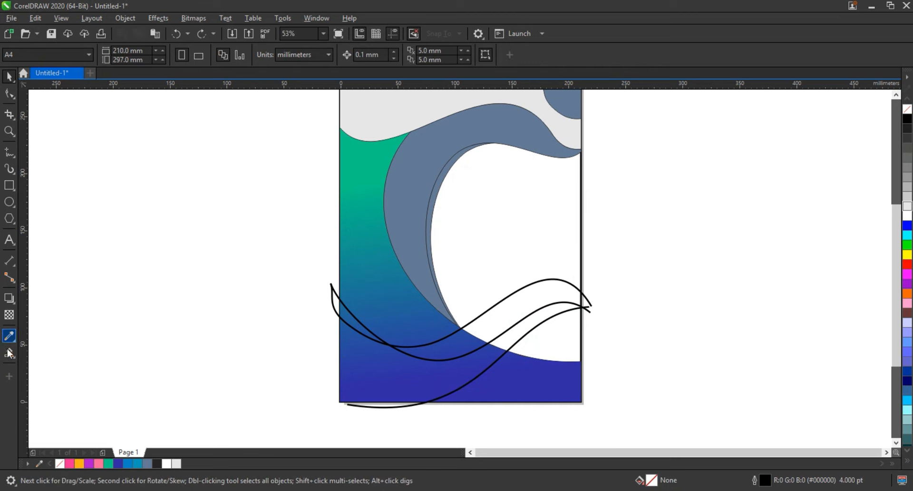
- Smart Fill the two regions beneath the S-curve in the page's lower-right corner and weld them into one shape
{"action": "left_click", "coordinate": [543, 345]}
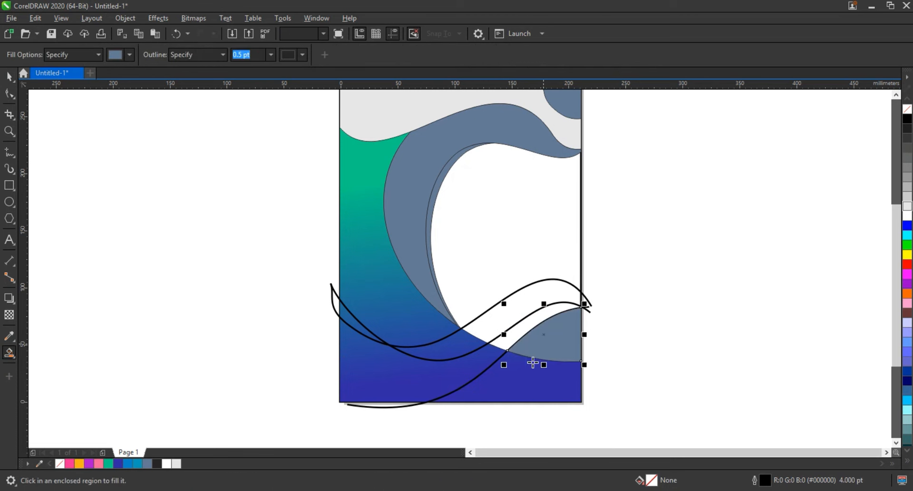
{"action": "left_click", "coordinate": [527, 371]}
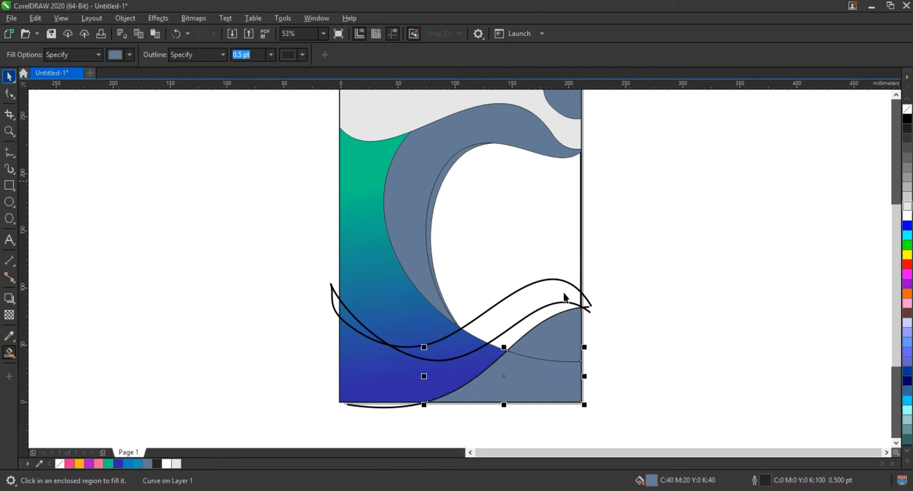
{"action": "key", "text": "space"}
{"action": "left_click", "coordinate": [582, 303]}
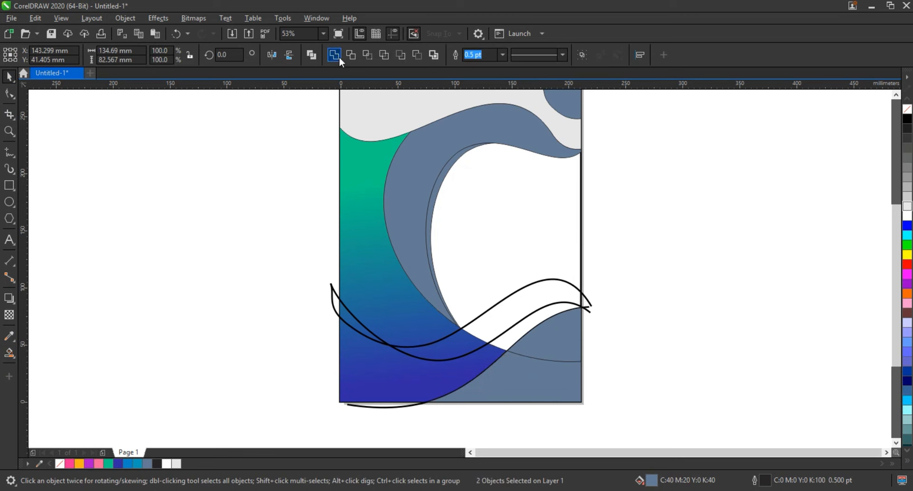
{"action": "left_click", "coordinate": [337, 56]}
{"action": "left_click", "coordinate": [121, 342]}
- Smart Fill the two regions between the lower wave and the S-curve, across the bottom-left and right of the page
{"action": "left_click", "coordinate": [9, 352]}
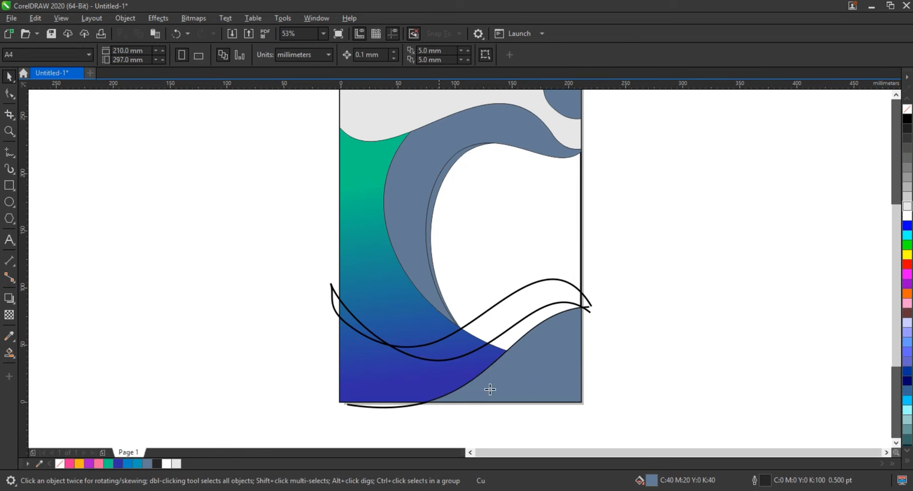
{"action": "left_click", "coordinate": [423, 389]}
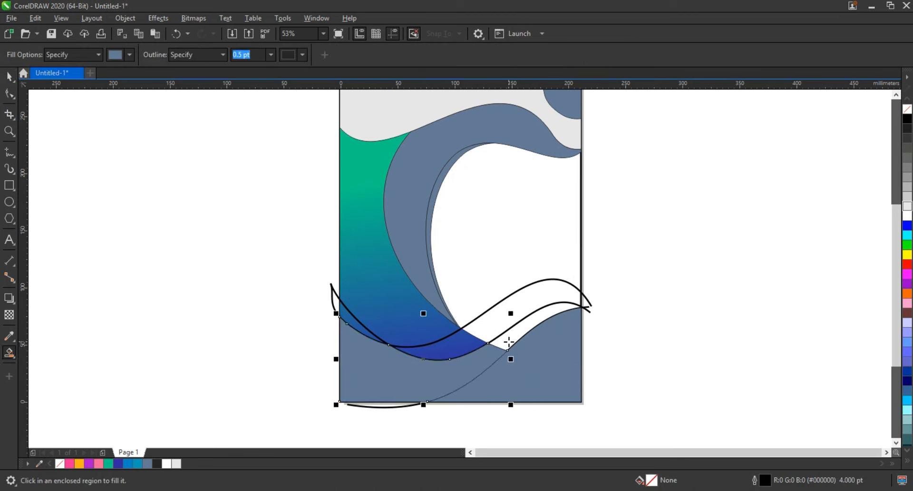
{"action": "left_click", "coordinate": [484, 328]}
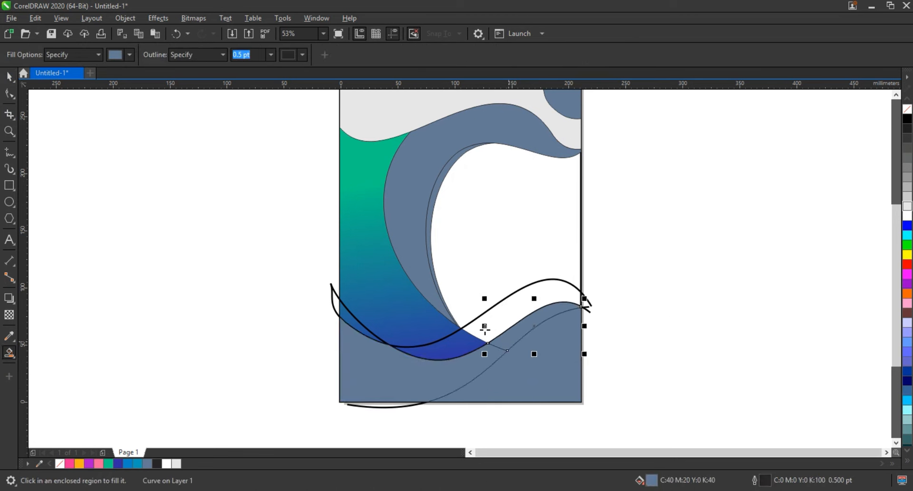
{"action": "key", "text": "space"}
{"action": "left_click", "coordinate": [367, 378]}
{"action": "left_click", "coordinate": [263, 345]}
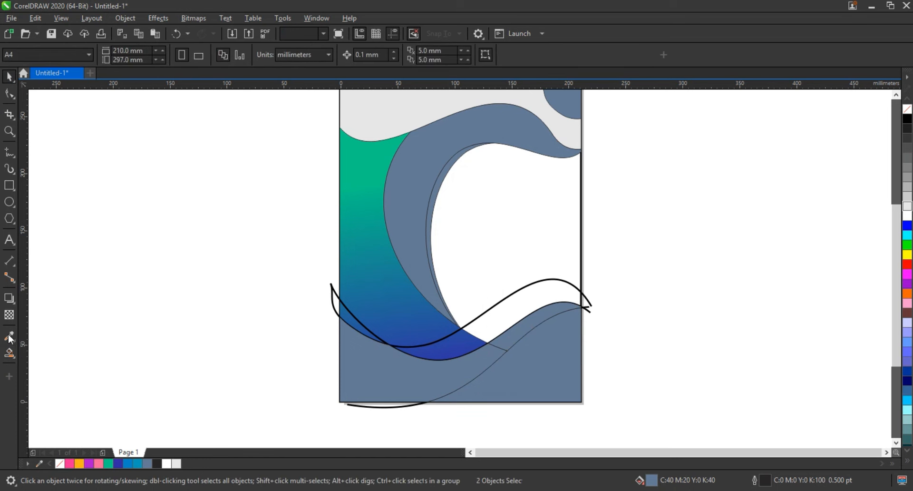
- Smart Fill the small region between the waves at the page's left edge and weld it with the two regions above the S-curve
{"action": "left_click", "coordinate": [8, 352]}
{"action": "left_click", "coordinate": [356, 327]}
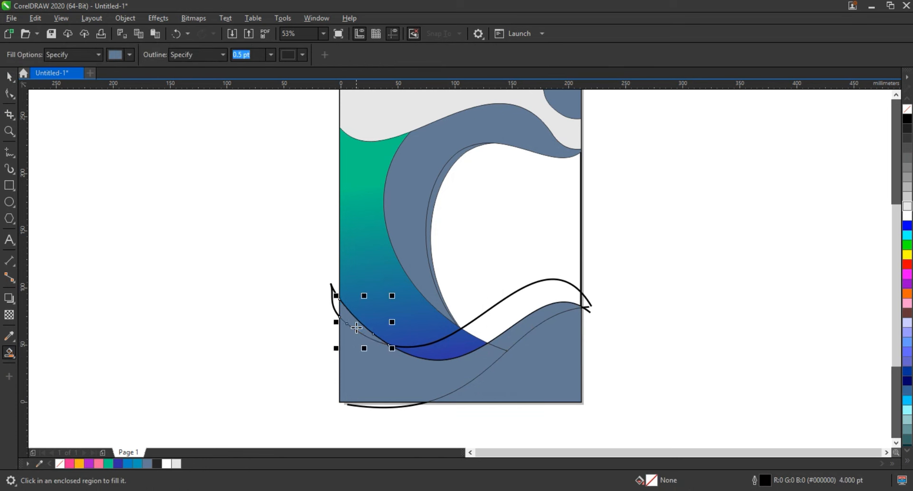
{"action": "key", "text": "space"}
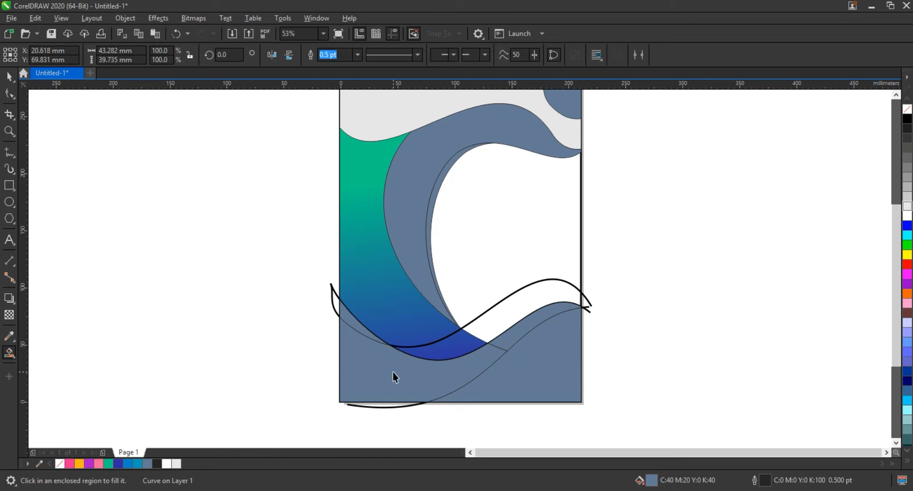
{"action": "left_click", "coordinate": [538, 338], "text": "shift"}
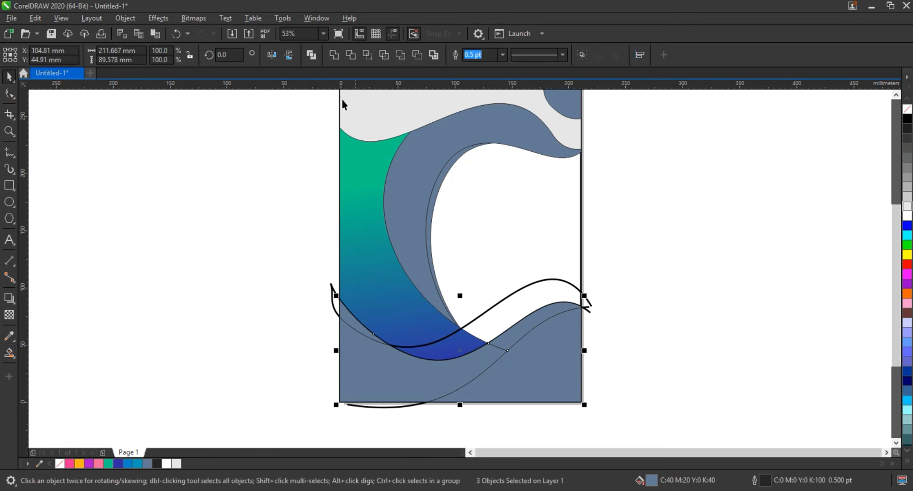
{"action": "left_click", "coordinate": [258, 295]}
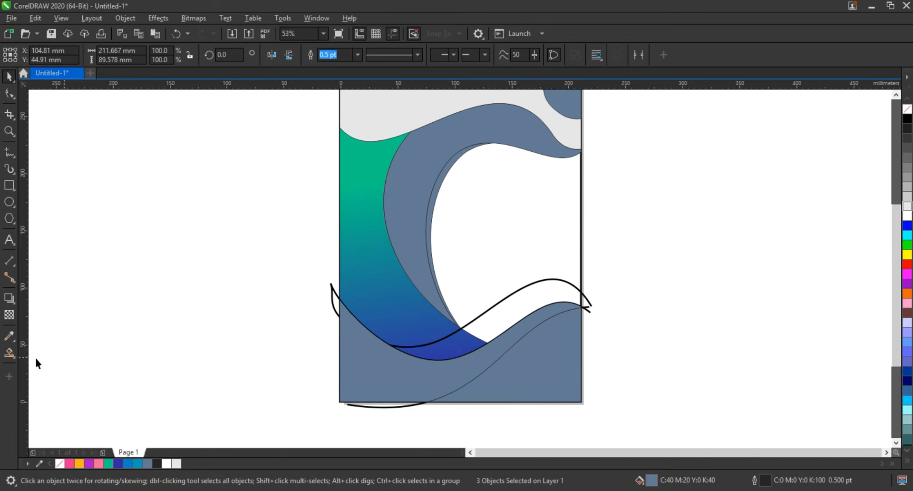
- Smart Fill the two regions between the upper and lower waves and weld them into one band
{"action": "key", "text": "space"}
{"action": "left_click", "coordinate": [436, 350]}
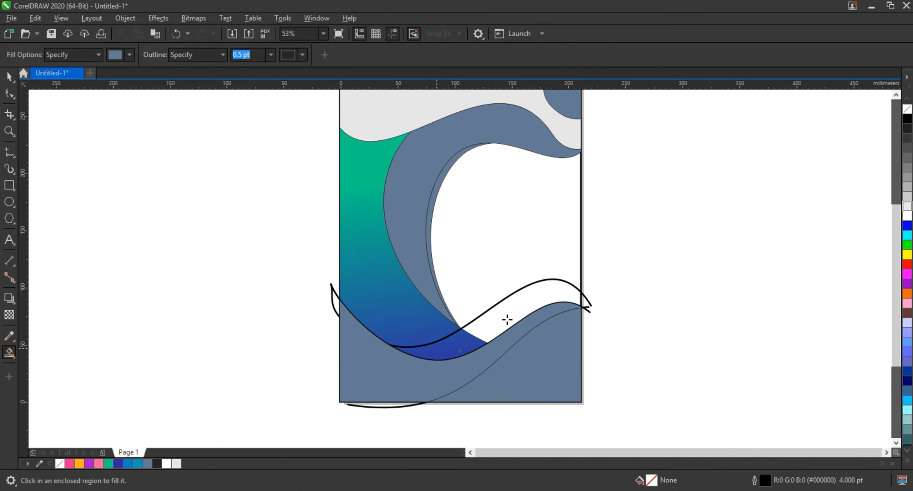
{"action": "left_click", "coordinate": [520, 326]}
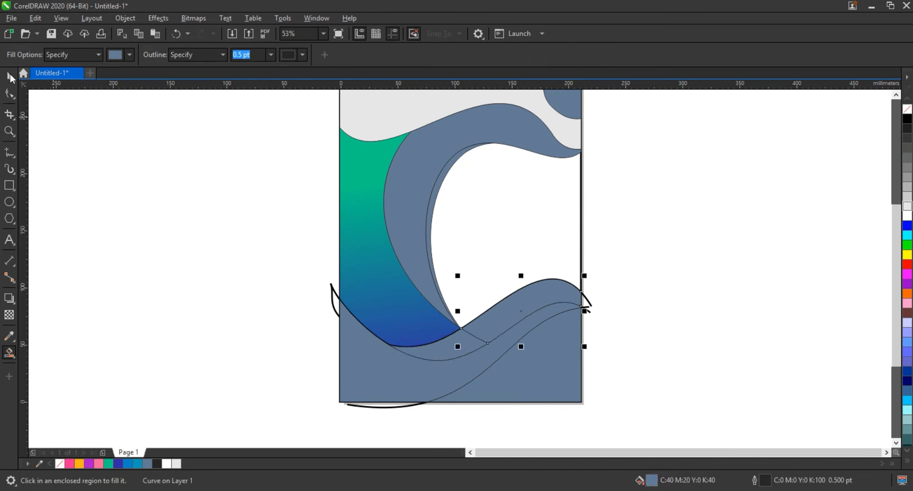
{"action": "key", "text": "space"}
{"action": "left_click", "coordinate": [452, 340], "text": "shift"}
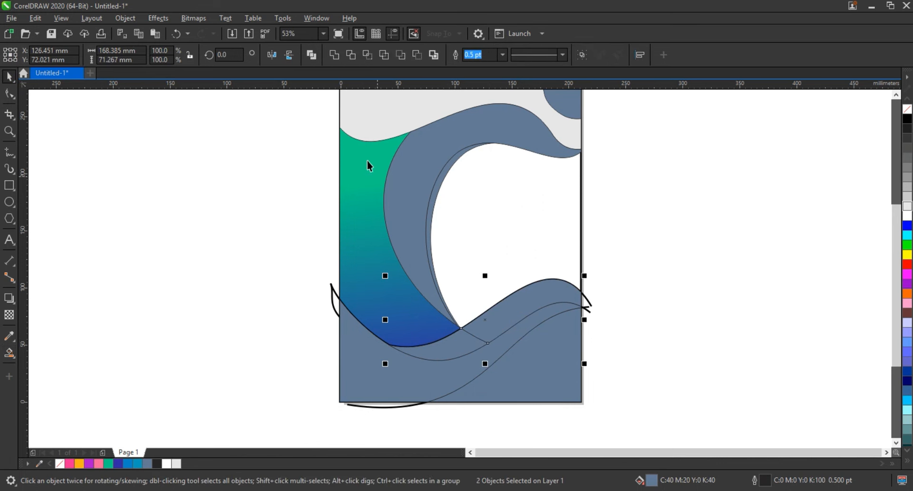
{"action": "left_click", "coordinate": [615, 269]}
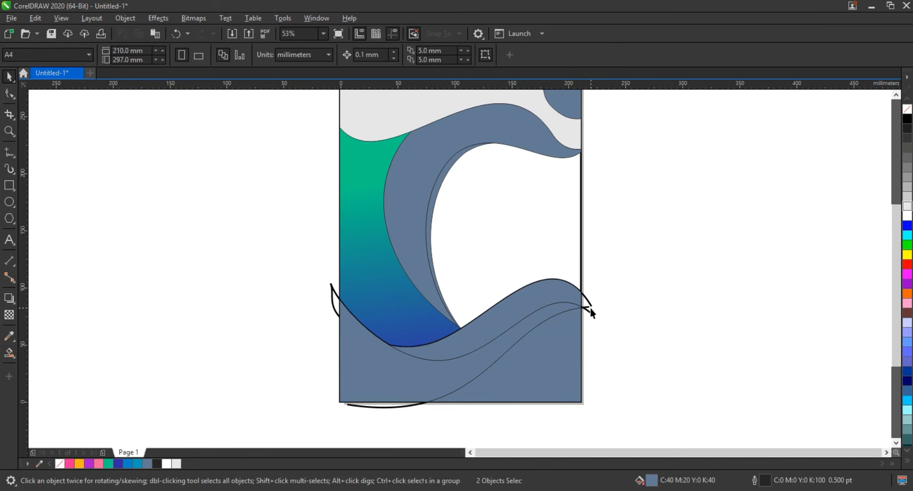
- Delete the leftover black guide curves that extend past the page edges around the lower waves
{"action": "left_click", "coordinate": [590, 308]}
{"action": "key", "text": "Delete"}
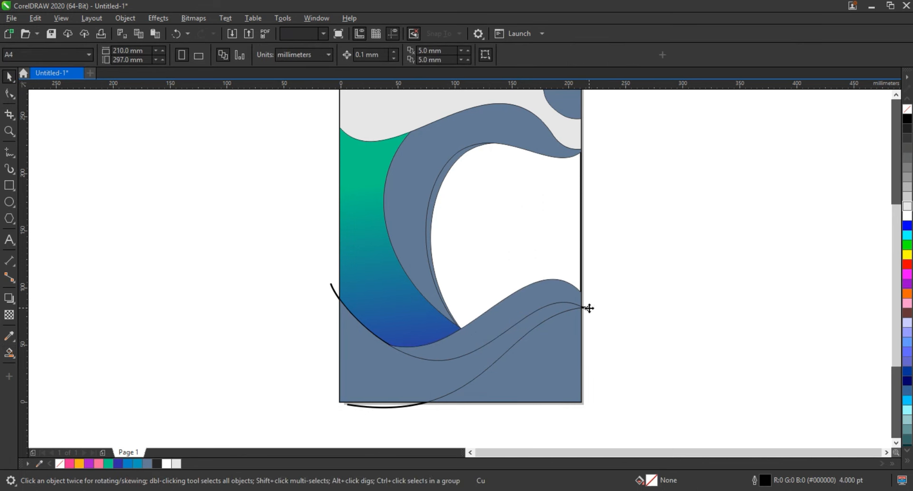
{"action": "left_click", "coordinate": [588, 309]}
{"action": "key", "text": "Delete"}
- Fill the page rectangle with navy blue #000066 and the welded shape between the wave band and the S-curve with white
{"action": "left_click", "coordinate": [580, 259]}
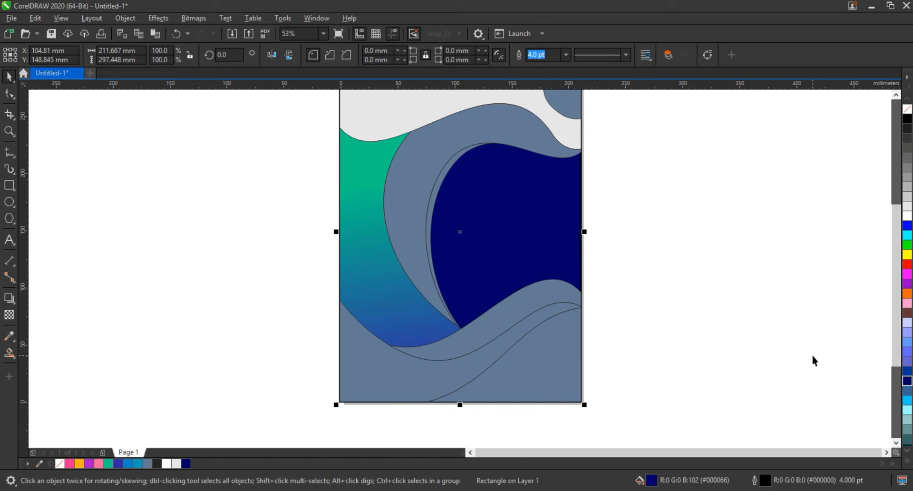
{"action": "left_click", "coordinate": [490, 379]}
{"action": "left_click", "coordinate": [908, 220]}
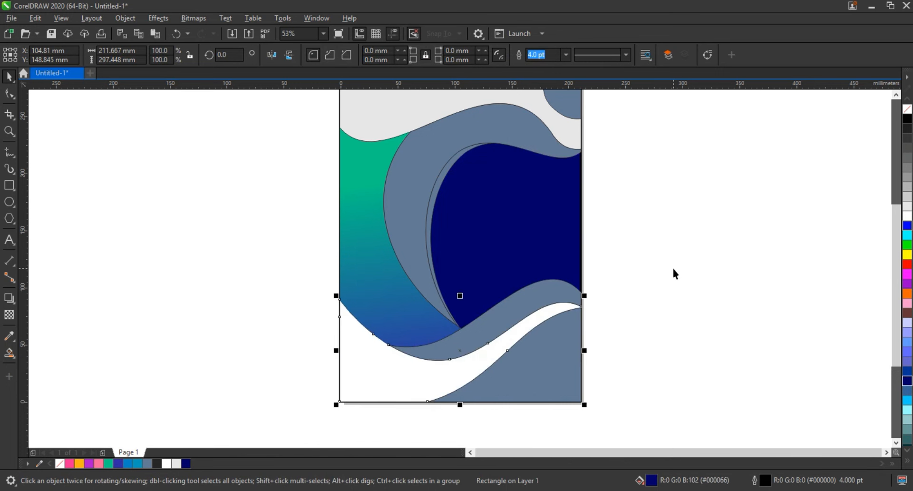
{"action": "left_click", "coordinate": [532, 366]}
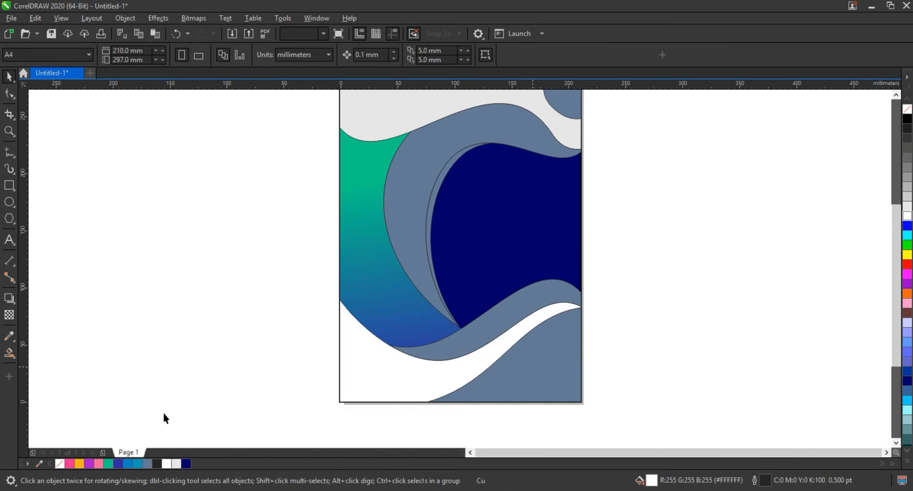
{"action": "left_click", "coordinate": [431, 438]}
- Give the lower-right corner shape a fountain fill running from pink at the page's right edge to orange at its lower-left tip
{"action": "left_click", "coordinate": [550, 357]}
{"action": "left_click", "coordinate": [70, 463]}
{"action": "key", "text": "g"}
{"action": "left_click_drag", "start_coordinate": [580, 342], "coordinate": [478, 381]}
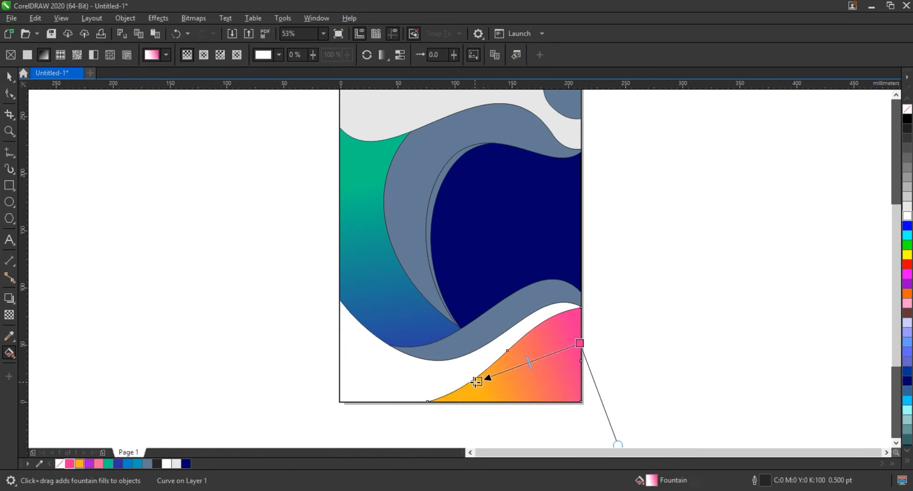
{"action": "left_click_drag", "start_coordinate": [478, 382], "coordinate": [450, 384]}
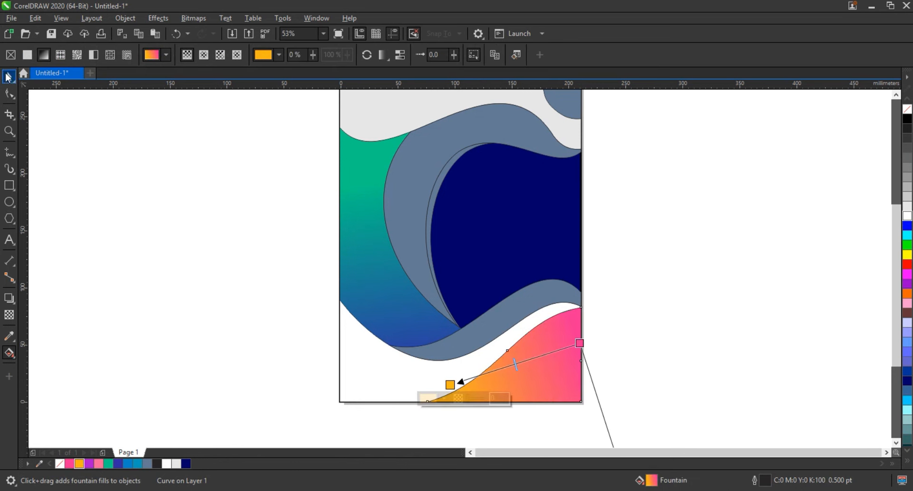
{"action": "key", "text": "space"}
- Copy only the fill of the lower-right corner shape onto the wave band above the white area
{"action": "left_click", "coordinate": [539, 313]}
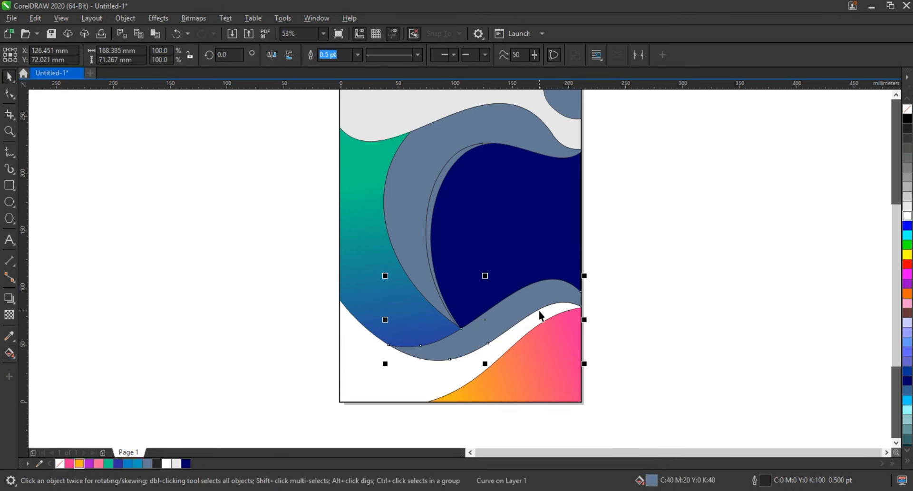
{"action": "key", "text": "ctrl+shift+a"}
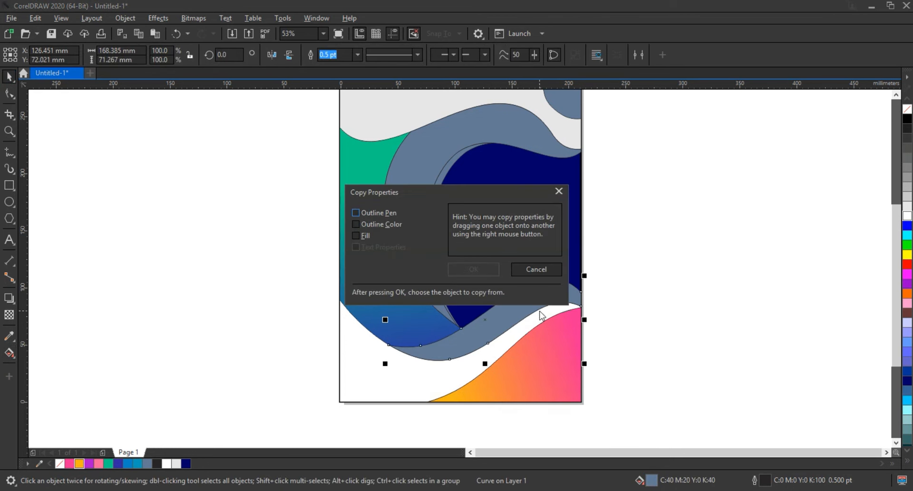
{"action": "left_click", "coordinate": [363, 236]}
{"action": "left_click", "coordinate": [465, 269]}
{"action": "left_click", "coordinate": [527, 364]}
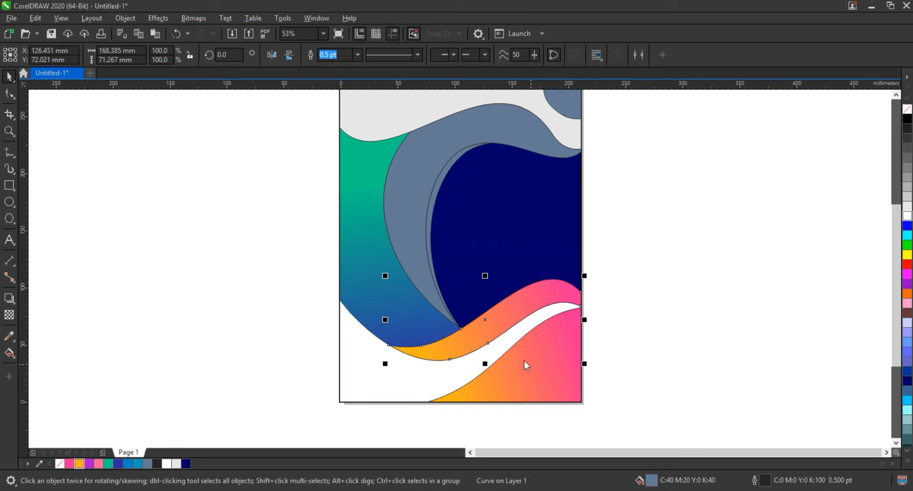
- Redirect the wave band's gradient across its width, with pink along the lower edge and orange along the upper edge
{"action": "key", "text": "g"}
{"action": "left_click_drag", "start_coordinate": [418, 346], "coordinate": [478, 293]}
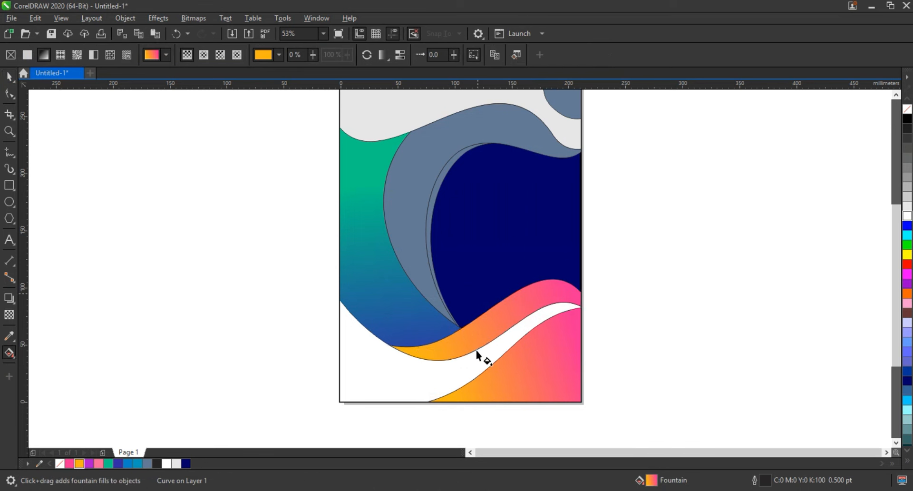
{"action": "left_click_drag", "start_coordinate": [472, 355], "coordinate": [493, 360]}
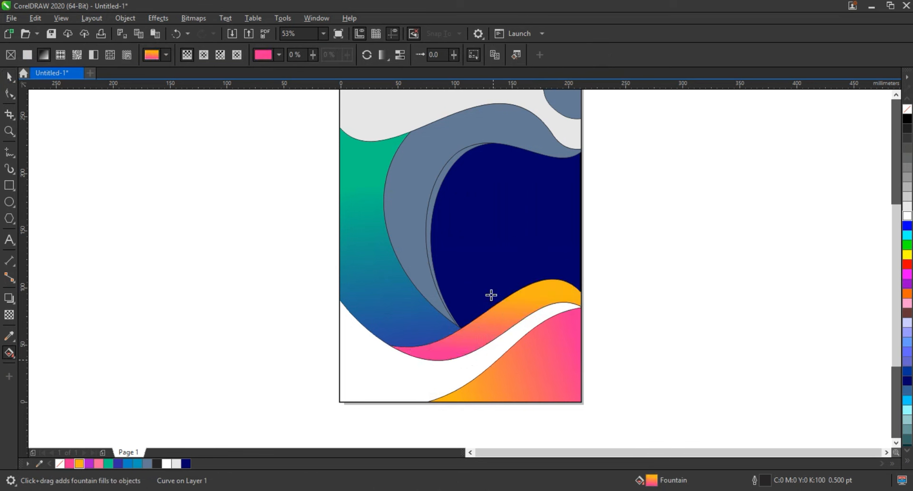
{"action": "left_click_drag", "start_coordinate": [479, 295], "coordinate": [480, 301]}
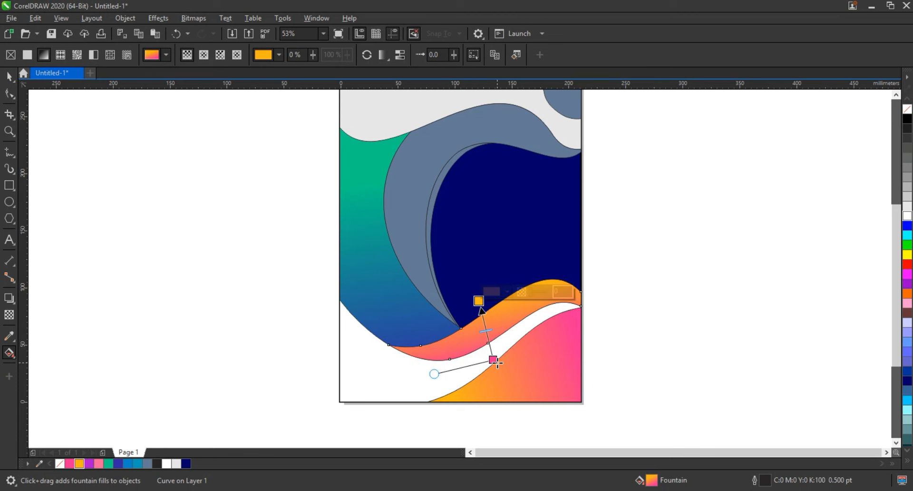
{"action": "left_click_drag", "start_coordinate": [494, 359], "coordinate": [495, 347]}
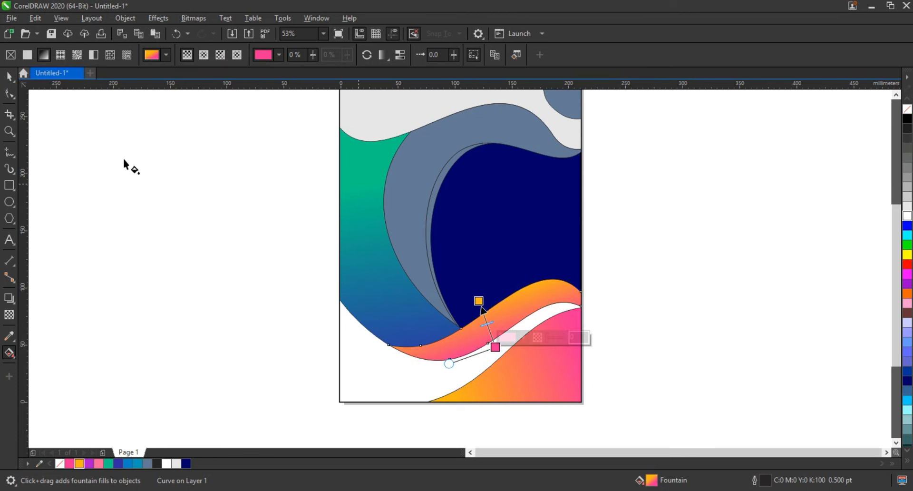
{"action": "left_click", "coordinate": [9, 76]}
- Change the lower colour of the left shape's gradient to bright blue and shift the gradient's ends, keeping teal at the upper end
{"action": "left_click", "coordinate": [382, 301]}
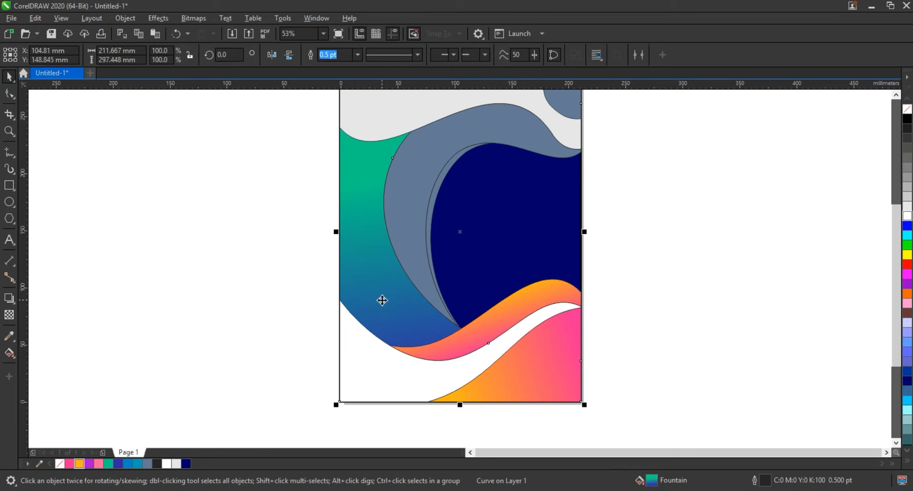
{"action": "key", "text": "g"}
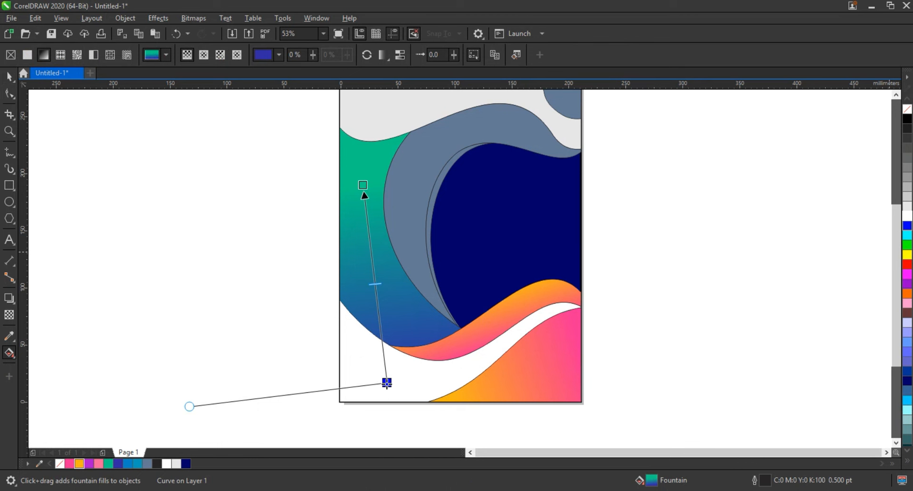
{"action": "left_click_drag", "start_coordinate": [387, 383], "coordinate": [398, 379]}
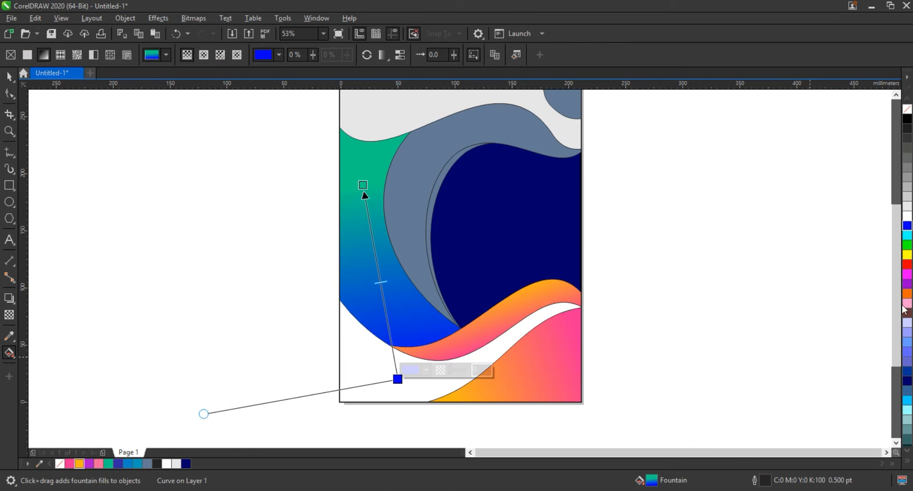
{"action": "left_click_drag", "start_coordinate": [362, 188], "coordinate": [362, 185]}
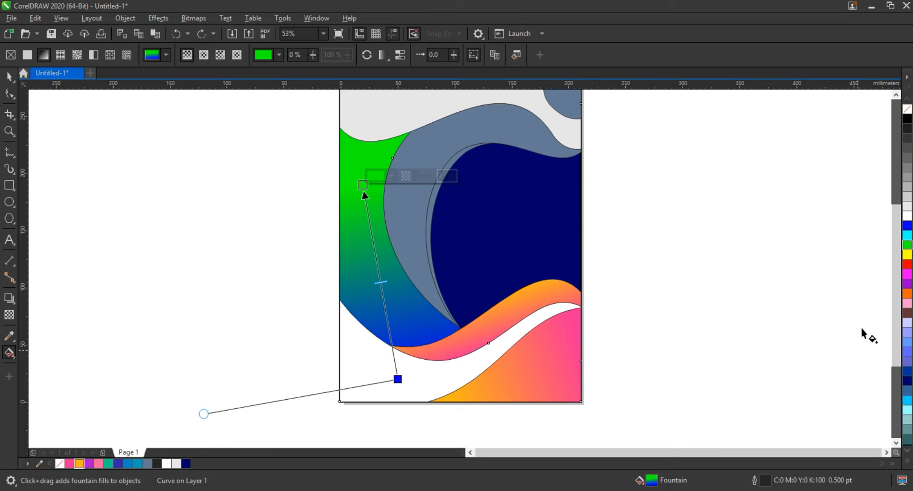
{"action": "left_click_drag", "start_coordinate": [846, 263], "coordinate": [357, 173]}
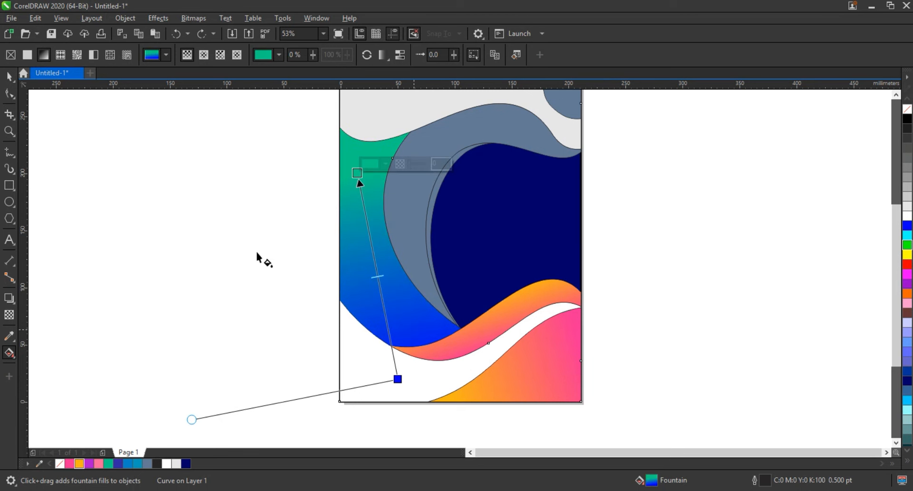
{"action": "left_click", "coordinate": [10, 79]}
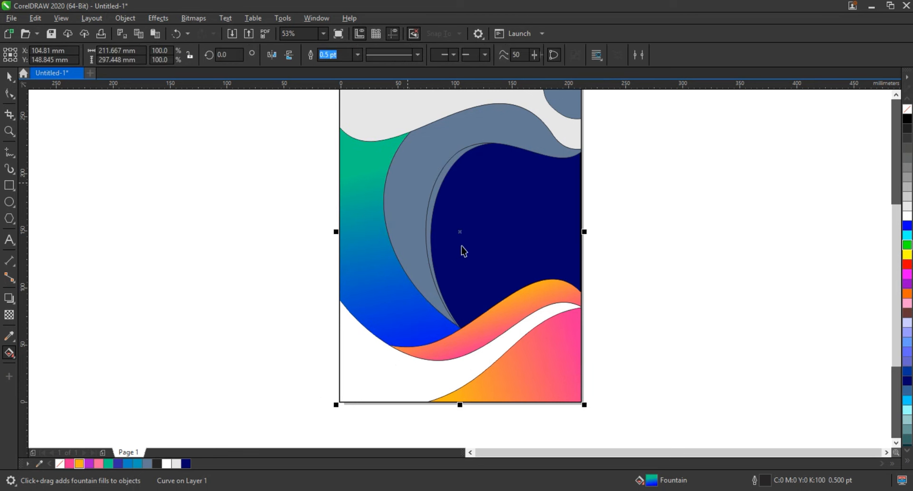
- Give the large curved band a fountain fill from Deep Navy Blue at its outer left edge to medium blue at its inner edge
{"action": "left_click", "coordinate": [447, 297]}
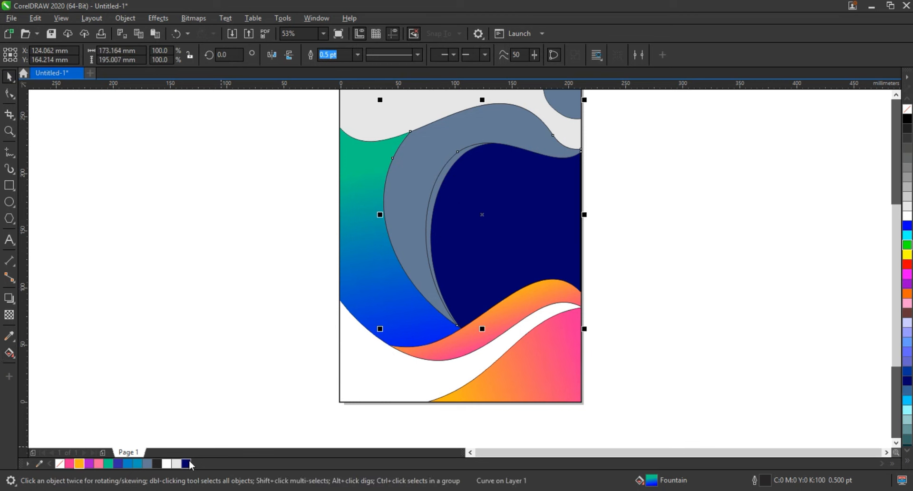
{"action": "left_click_drag", "start_coordinate": [190, 463], "coordinate": [452, 210]}
{"action": "key", "text": "g"}
{"action": "left_click_drag", "start_coordinate": [380, 174], "coordinate": [443, 183]}
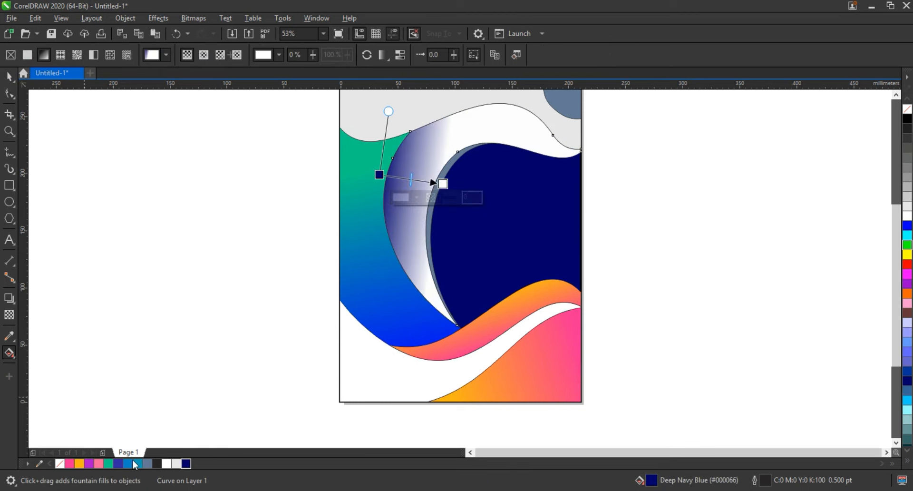
{"action": "left_click_drag", "start_coordinate": [209, 390], "coordinate": [442, 187]}
{"action": "left_click_drag", "start_coordinate": [379, 174], "coordinate": [376, 187]}
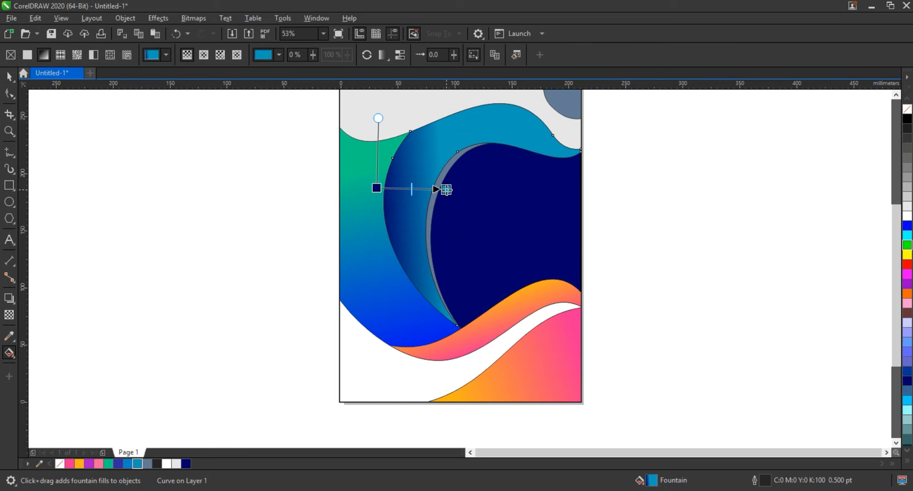
{"action": "left_click_drag", "start_coordinate": [446, 188], "coordinate": [447, 192]}
{"action": "key", "text": "space"}
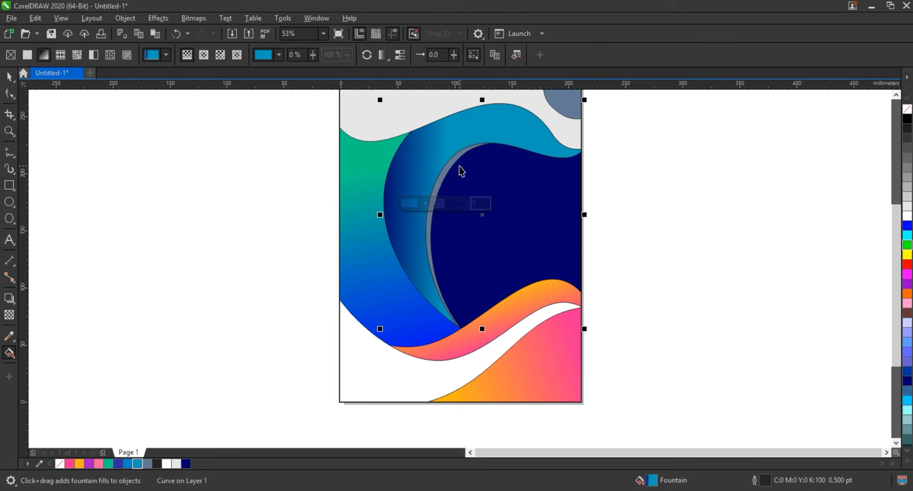
- Copy the large curved band's fill onto the thin inner crescent and redirect the gradient upward from navy to medium blue
{"action": "left_click", "coordinate": [456, 165]}
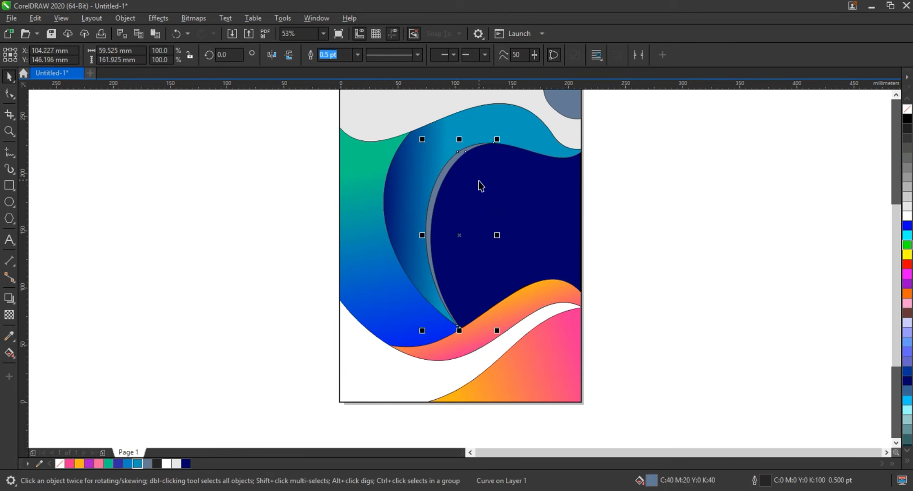
{"action": "key", "text": "ctrl+shift+a"}
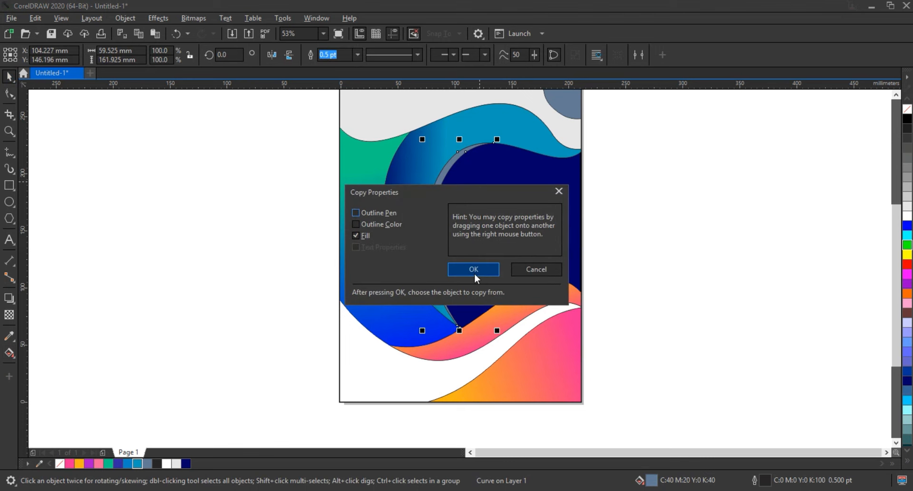
{"action": "left_click", "coordinate": [473, 269]}
{"action": "left_click", "coordinate": [430, 172]}
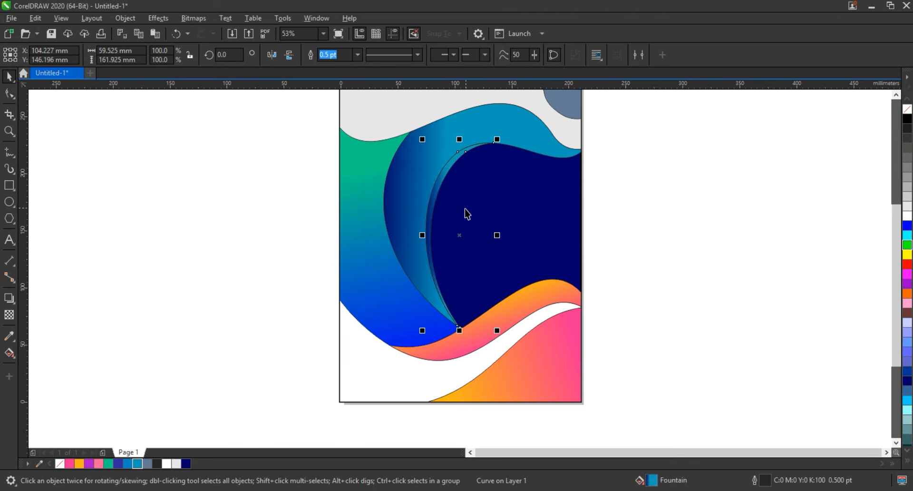
{"action": "key", "text": "g"}
{"action": "mouse_move", "coordinate": [461, 170]}
{"action": "left_mouse_down"}
{"action": "mouse_move", "coordinate": [447, 264]}
{"action": "mouse_move", "coordinate": [451, 176]}
{"action": "left_mouse_up"}
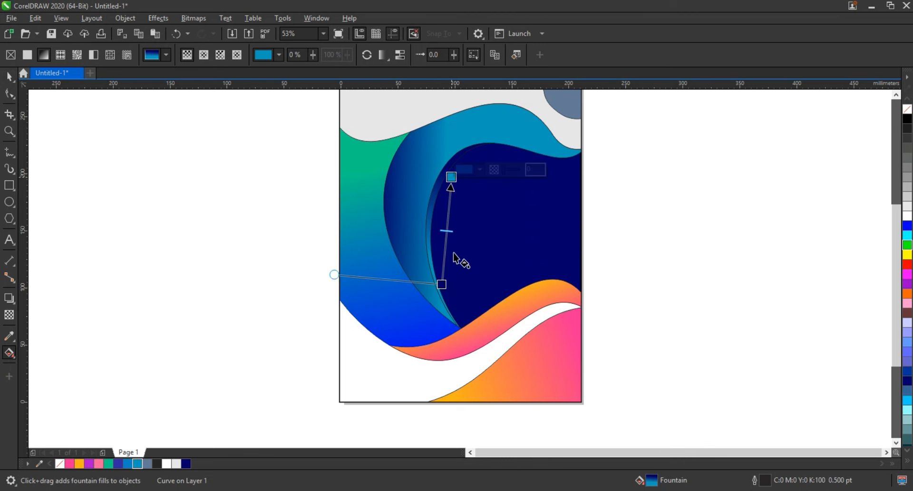
- Stretch the inner crescent's gradient so navy starts near its lower tip and medium blue ends near its upper curve
{"action": "left_click_drag", "start_coordinate": [442, 284], "coordinate": [437, 313]}
{"action": "left_click_drag", "start_coordinate": [451, 177], "coordinate": [462, 145]}
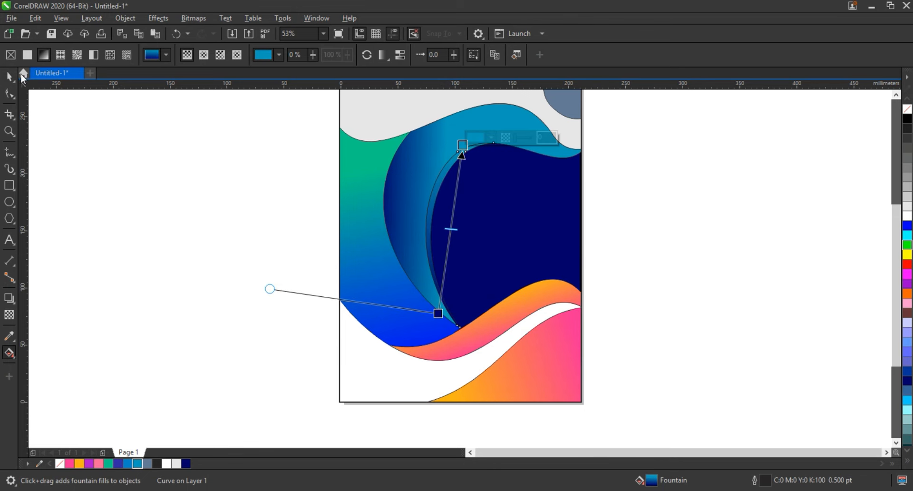
{"action": "left_click", "coordinate": [10, 76]}
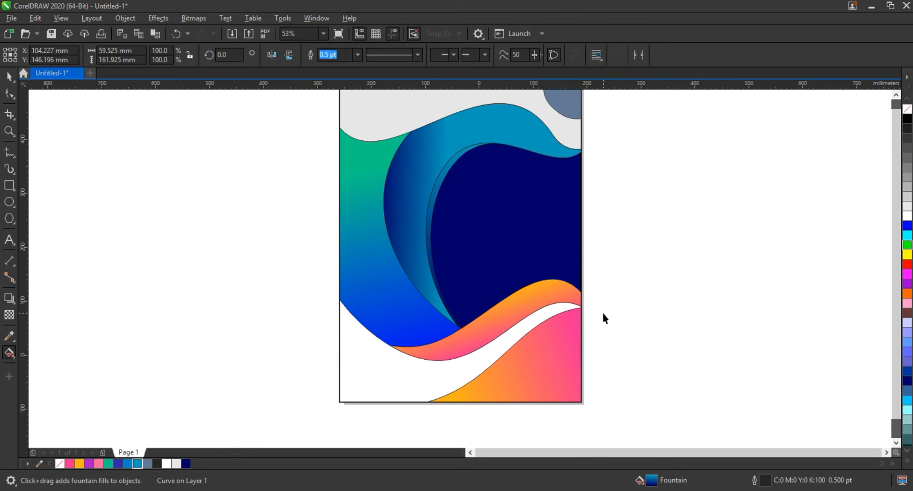
- Copy only the orange-to-pink fill of the lower wave shape onto the blue-grey shape in the page's upper corner
{"action": "scroll", "coordinate": [602, 317], "scroll_direction": "down", "scroll_amount": 2}
{"action": "left_click", "coordinate": [585, 209]}
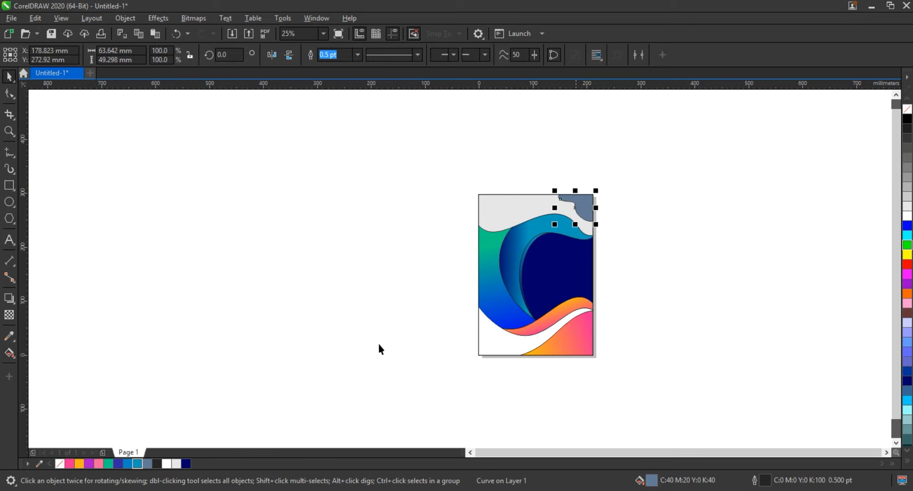
{"action": "key", "text": "ctrl+shift+a"}
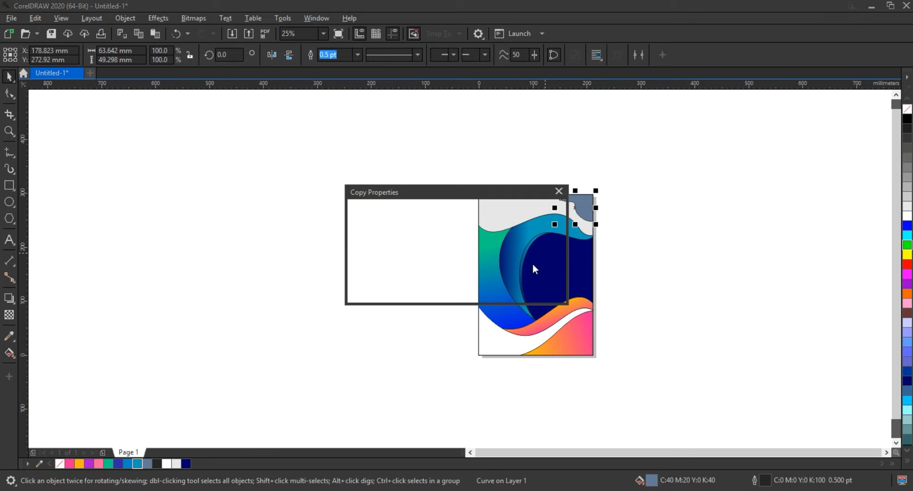
{"action": "left_click", "coordinate": [474, 269]}
{"action": "left_click", "coordinate": [571, 338]}
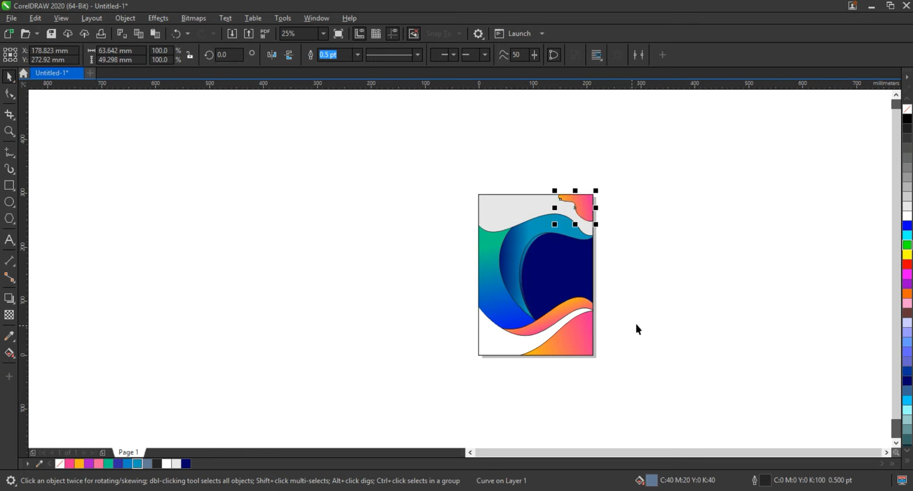
- Fill the light grey wave shape along the page's upper edge with white, keeping the document defaults
{"action": "left_click", "coordinate": [503, 204]}
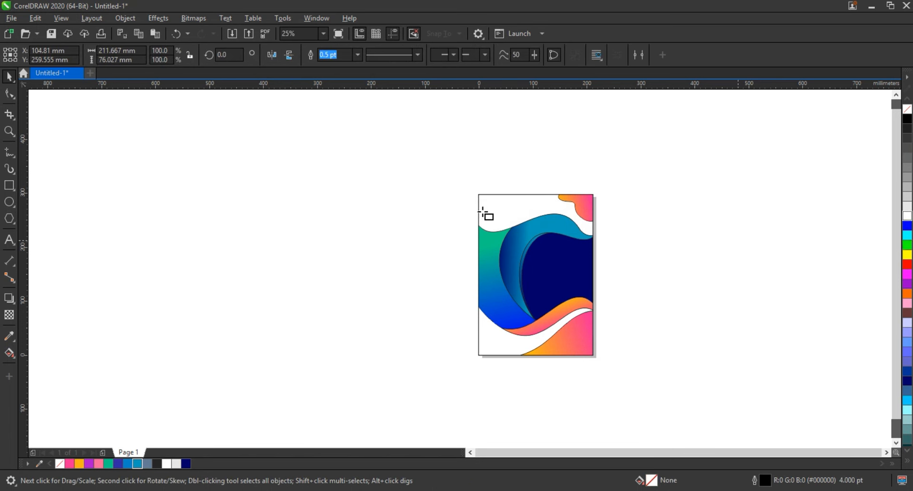
{"action": "left_click", "coordinate": [591, 359]}
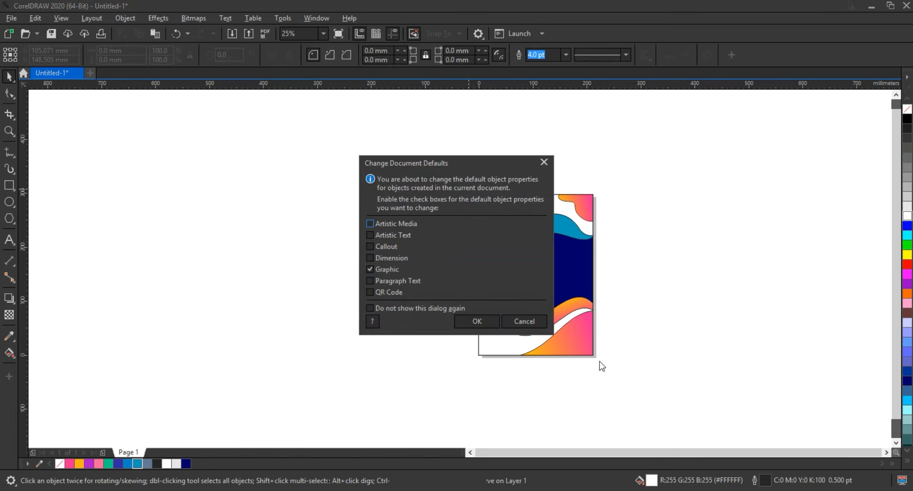
{"action": "left_click", "coordinate": [525, 322]}
- Place a light grey (#E6E6E6) rectangle of about 332 × 386 mm behind the artwork, extending beyond the page on all sides
{"action": "key", "text": "F6"}
{"action": "left_click_drag", "start_coordinate": [442, 166], "coordinate": [621, 375]}
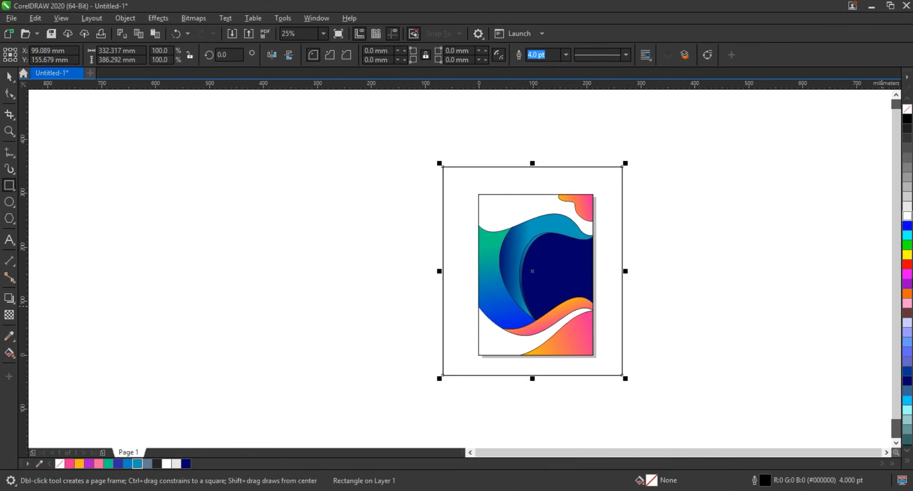
{"action": "left_click", "coordinate": [906, 207]}
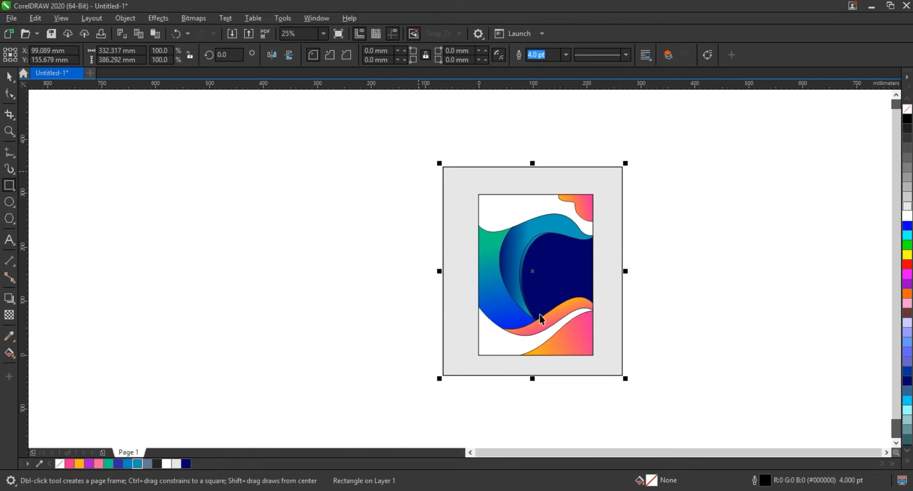
- Remove the outlines from all the shapes on the page, leaving out the grey backdrop
{"action": "key", "text": "space"}
{"action": "left_click_drag", "start_coordinate": [424, 173], "coordinate": [599, 370]}
{"action": "key", "text": "shift+F2"}
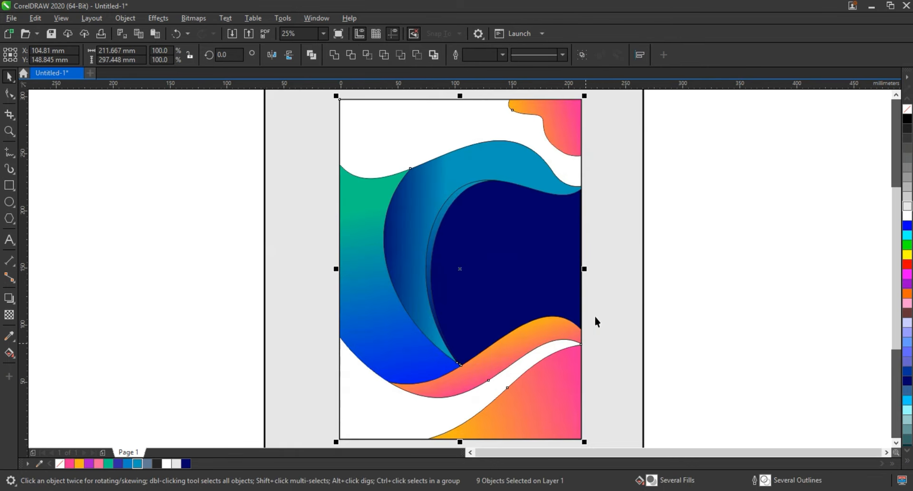
{"action": "right_click", "coordinate": [907, 112]}
- Give all shapes except the navy page rectangle a drop shadow running down the page, with opacity 83 and feather 15
{"action": "left_click", "coordinate": [532, 229], "text": "shift"}
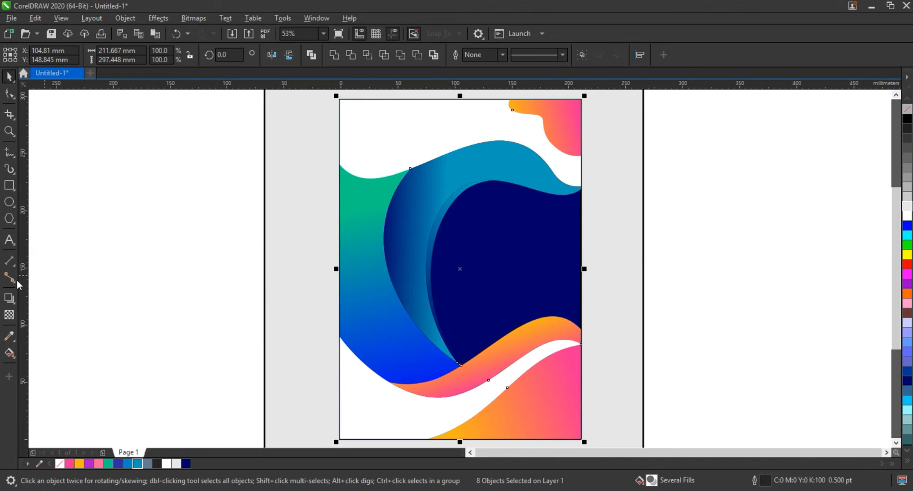
{"action": "left_click", "coordinate": [9, 297]}
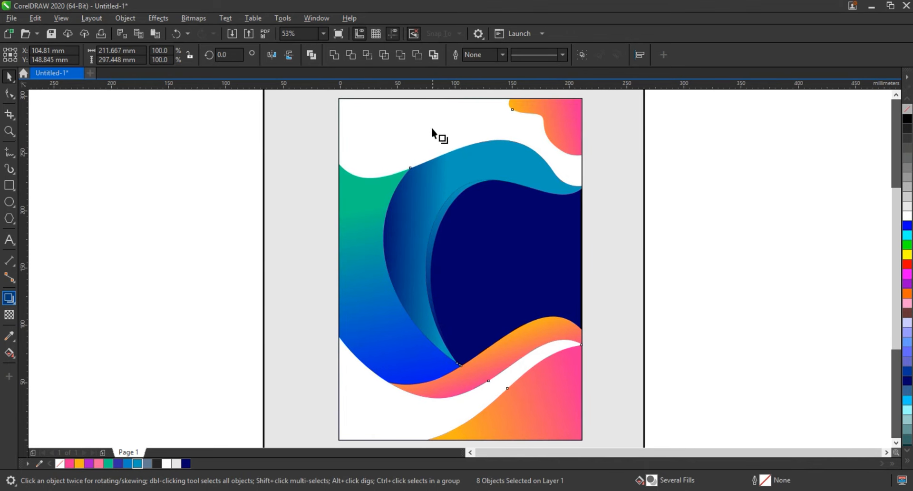
{"action": "left_click_drag", "start_coordinate": [460, 99], "coordinate": [459, 443]}
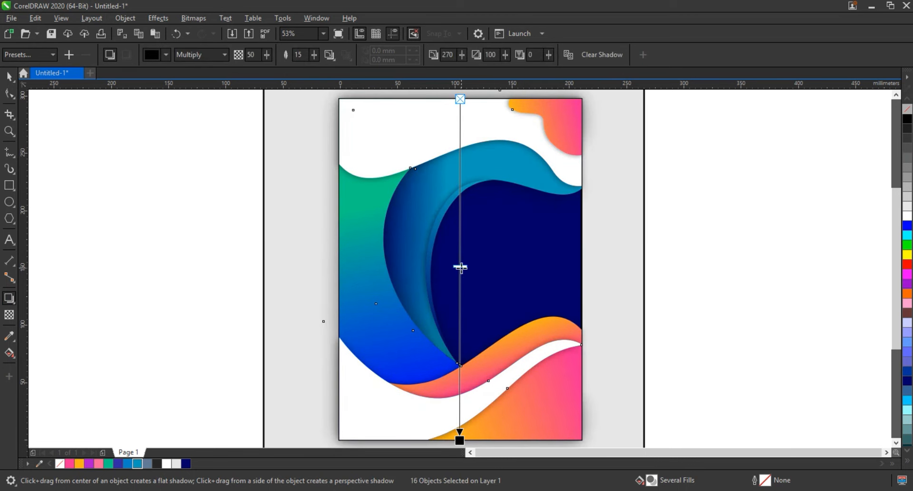
{"action": "left_click_drag", "start_coordinate": [460, 267], "coordinate": [456, 358]}
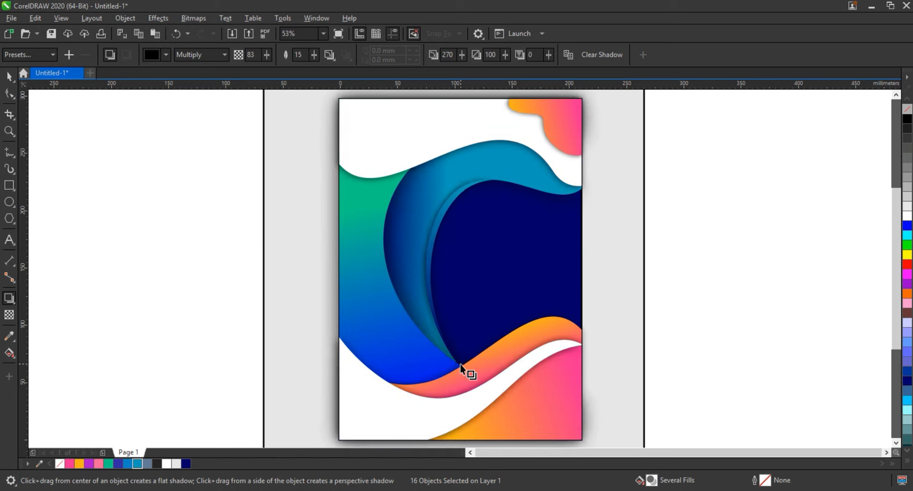
- PowerClip the shadowed shapes inside the navy page rectangle
{"action": "left_click", "coordinate": [10, 77]}
{"action": "left_click", "coordinate": [126, 19]}
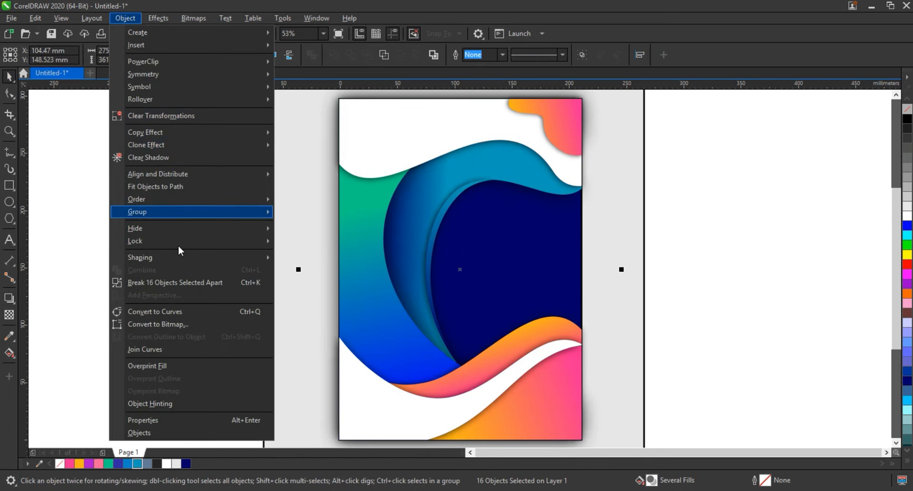
{"action": "left_click", "coordinate": [180, 284]}
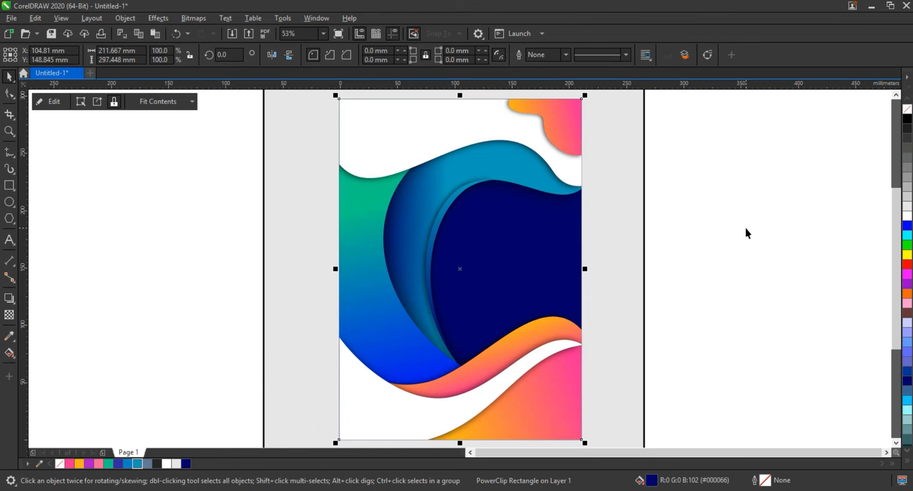
- Remove the grey backdrop rectangle's outline and widen it evenly on both sides to about 599 mm
{"action": "left_click", "coordinate": [671, 241]}
{"action": "scroll", "coordinate": [671, 245], "scroll_direction": "down", "scroll_amount": 3}
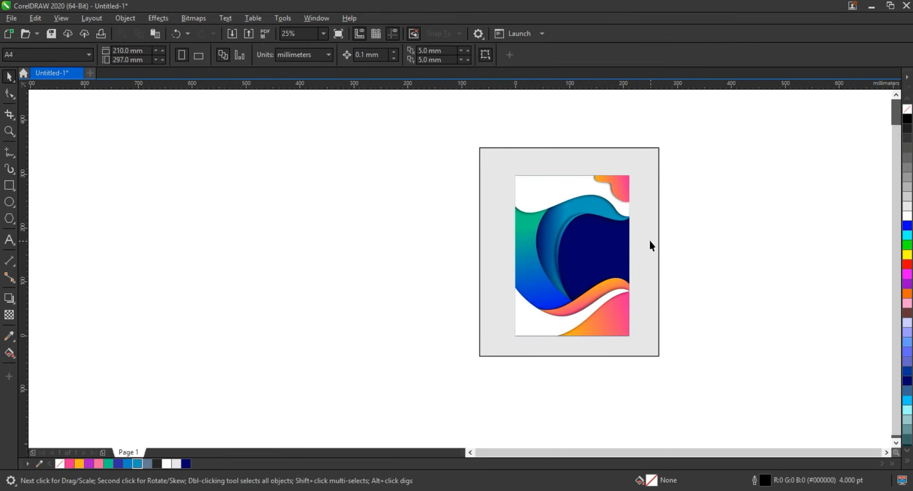
{"action": "left_click", "coordinate": [650, 245]}
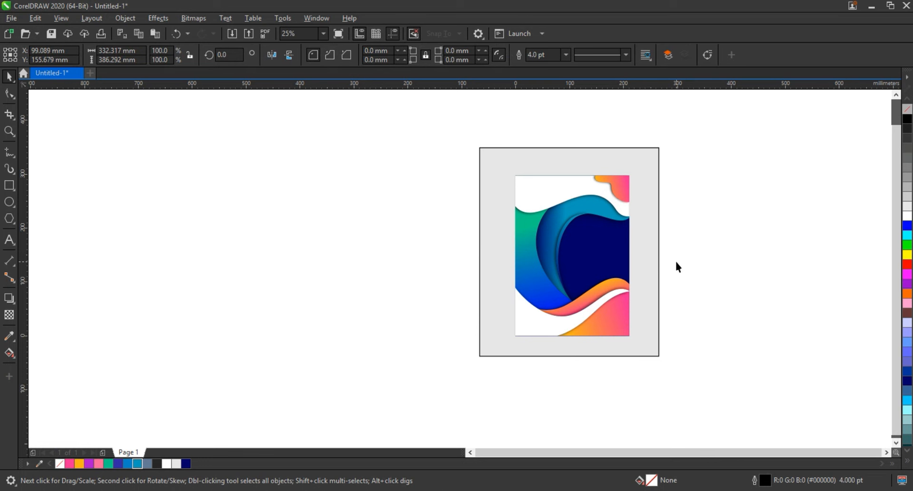
{"action": "left_click_drag", "start_coordinate": [665, 250], "coordinate": [738, 250]}
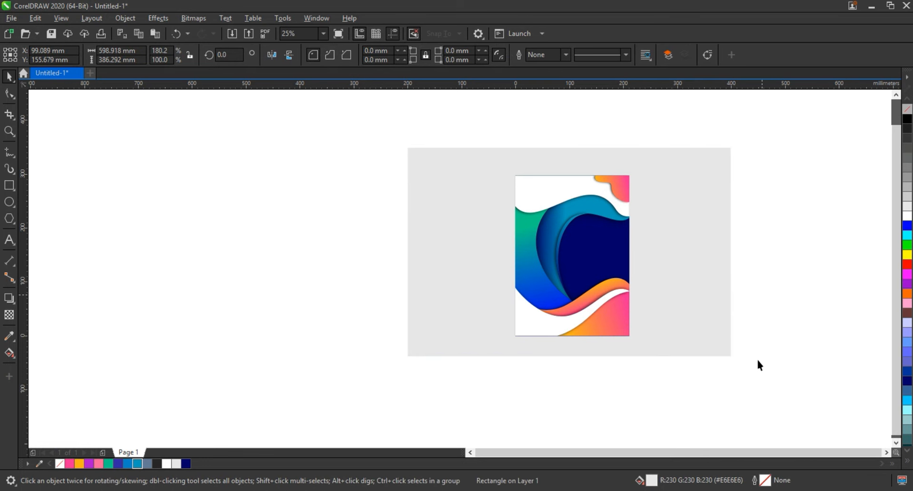
{"action": "left_click_drag", "start_coordinate": [758, 365], "coordinate": [579, 269]}
{"action": "left_click_drag", "start_coordinate": [389, 142], "coordinate": [378, 135]}
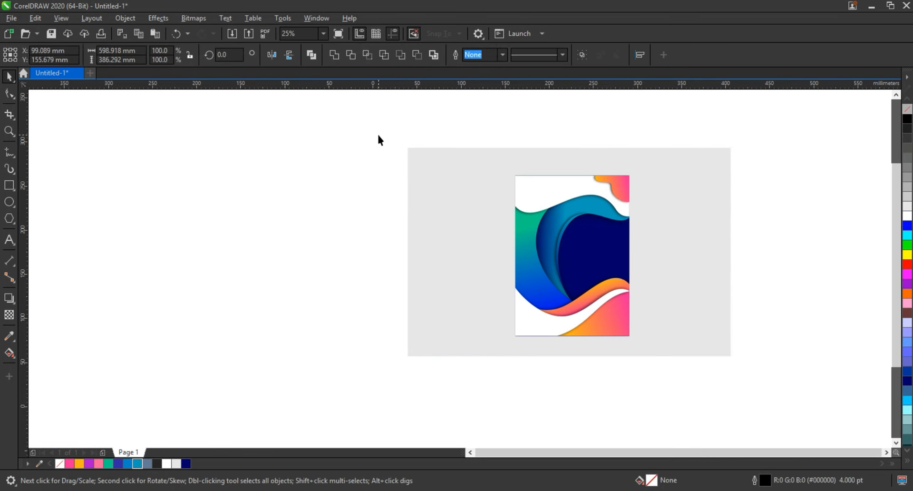